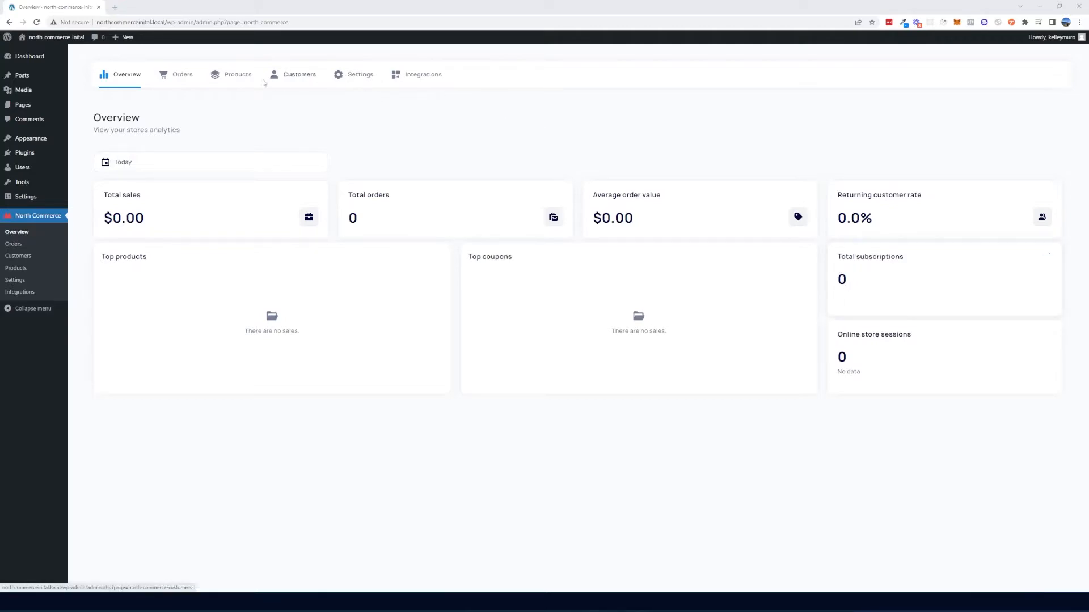
Open the store's product list and start adding a new product.
click(232, 78)
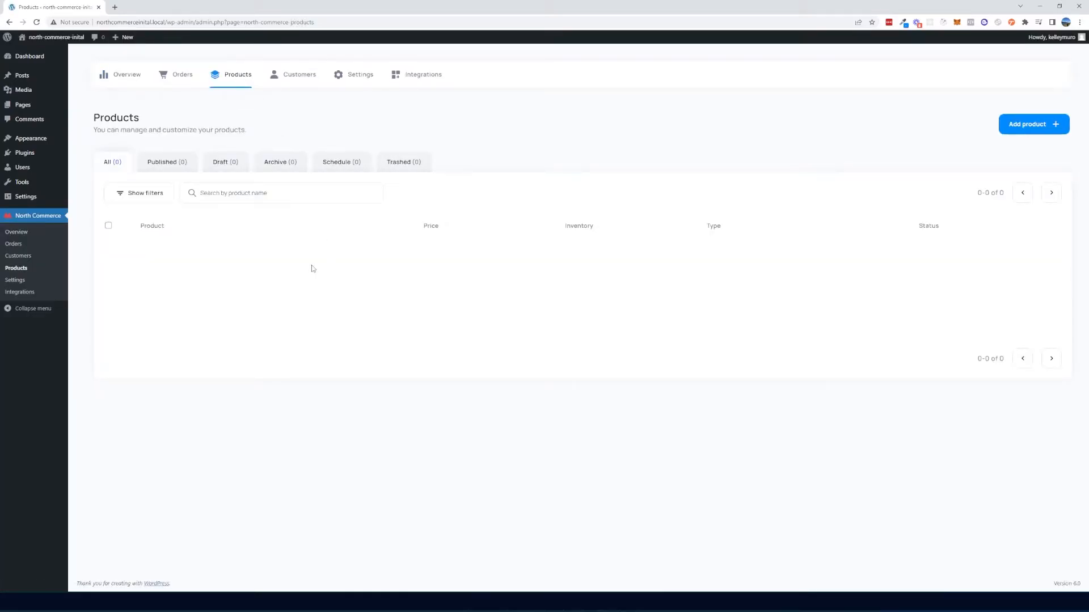
drag(140, 226, 945, 292)
click(930, 292)
click(1051, 131)
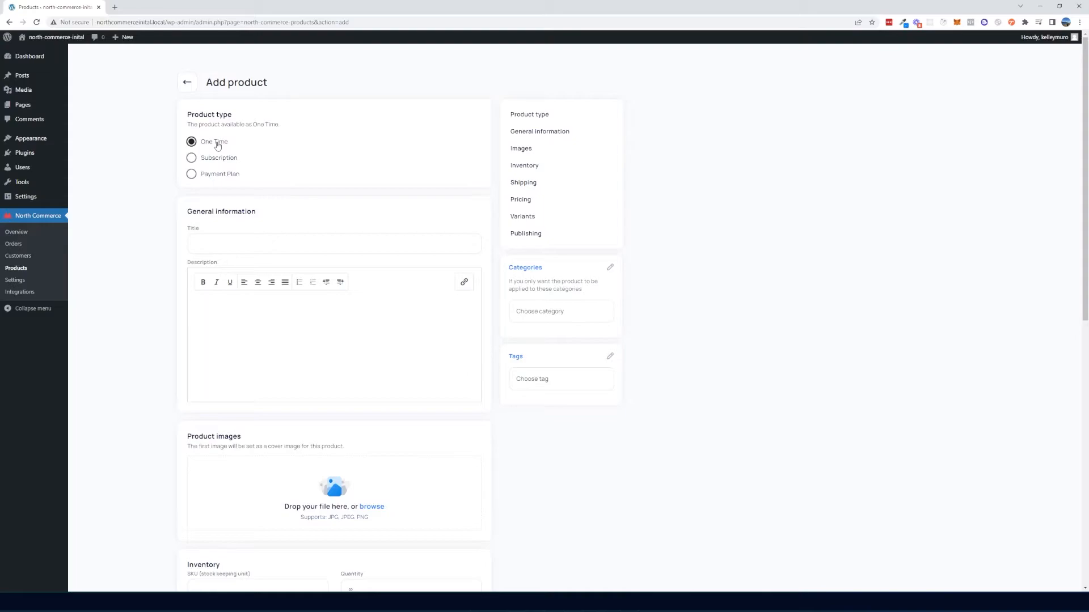
Preview the Subscription and Payment Plan product types and return the product type to One Time.
click(216, 158)
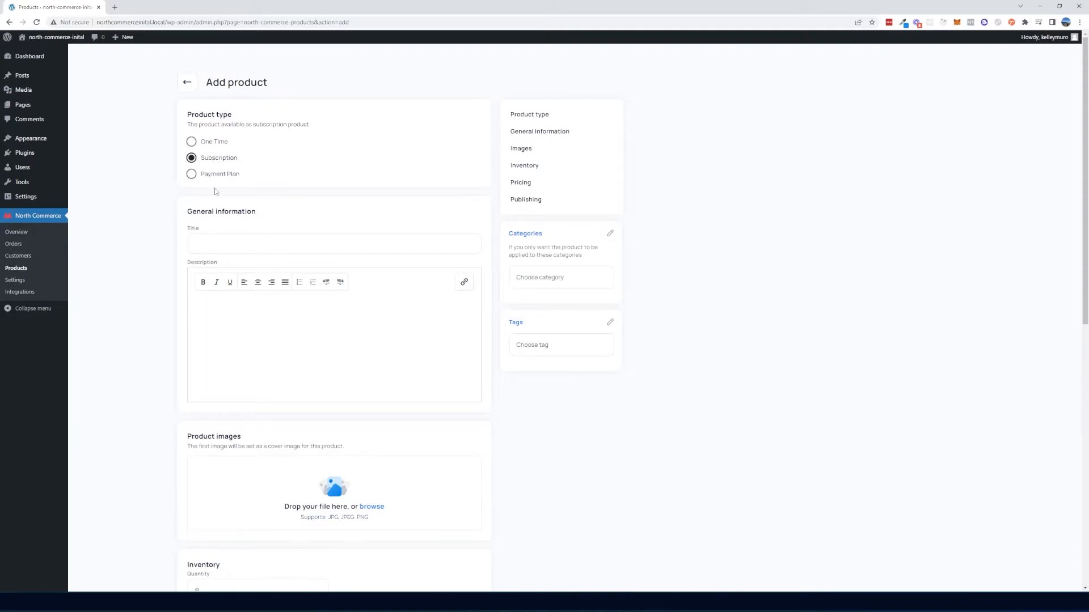
click(216, 179)
click(216, 145)
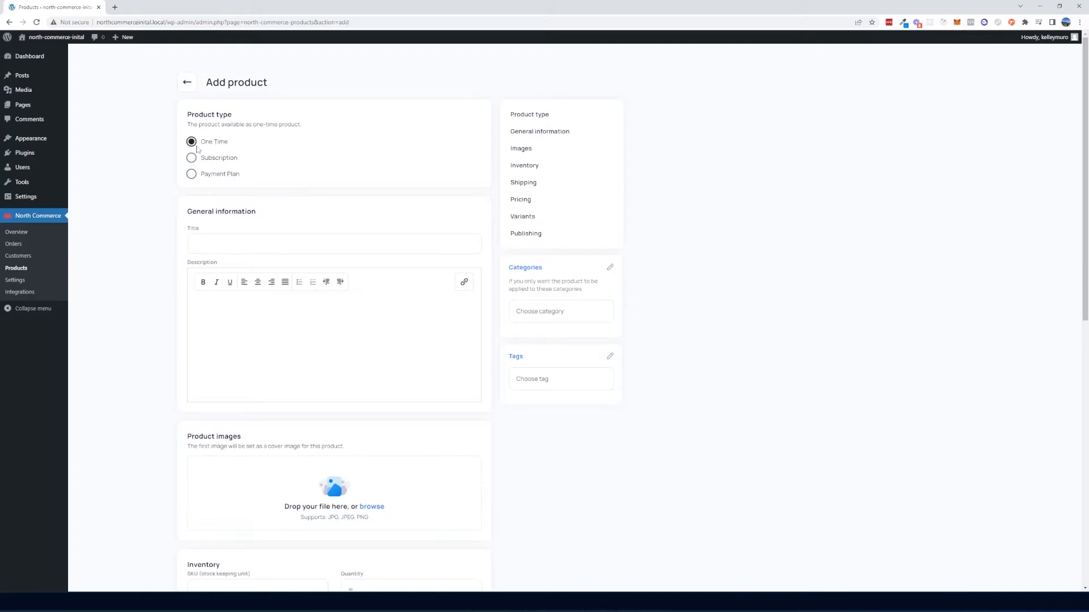
Enter "My Awesome Product" as the product title.
scroll(305, 200, down, 2)
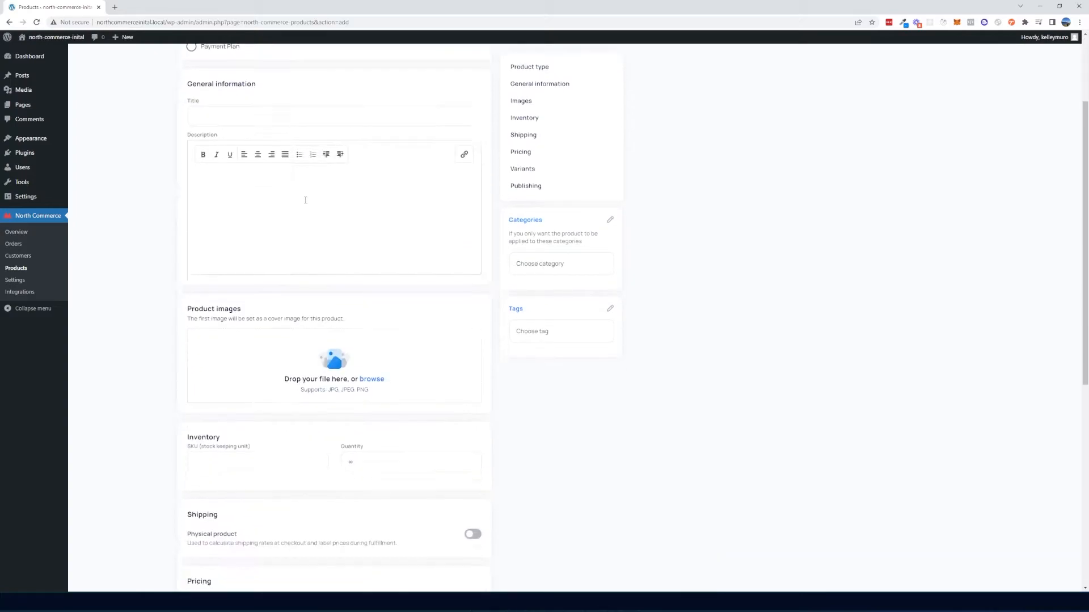
click(258, 120)
text(My Awesome Product)
key(Tab)
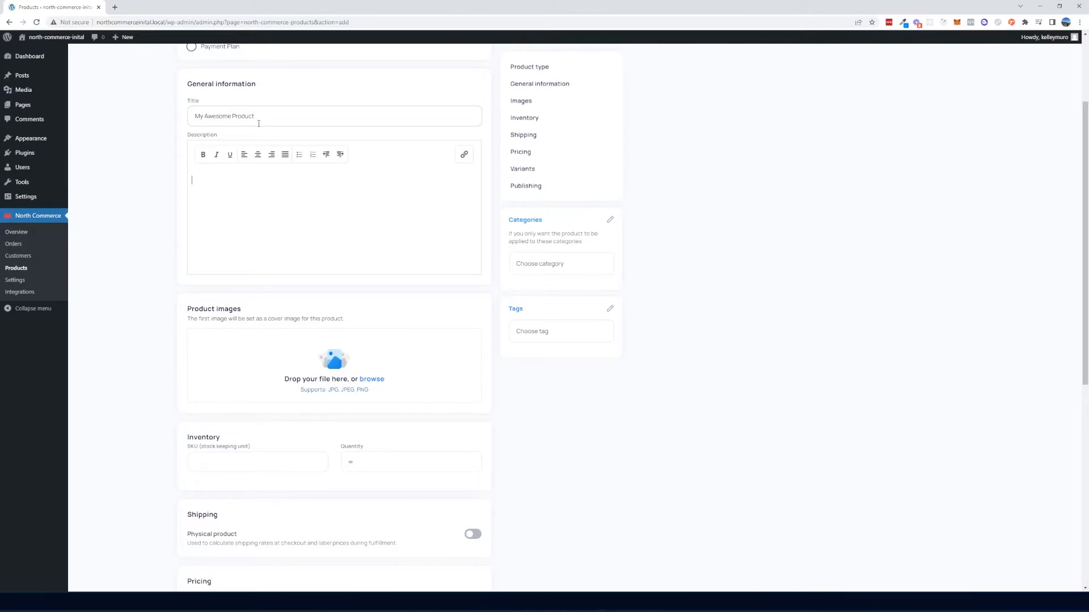
Write the product description "This is my awesome description! I'm so excited about North Commerce!!".
text(This is my awes)
text(ome description! )
text(My)
text('m so excited)
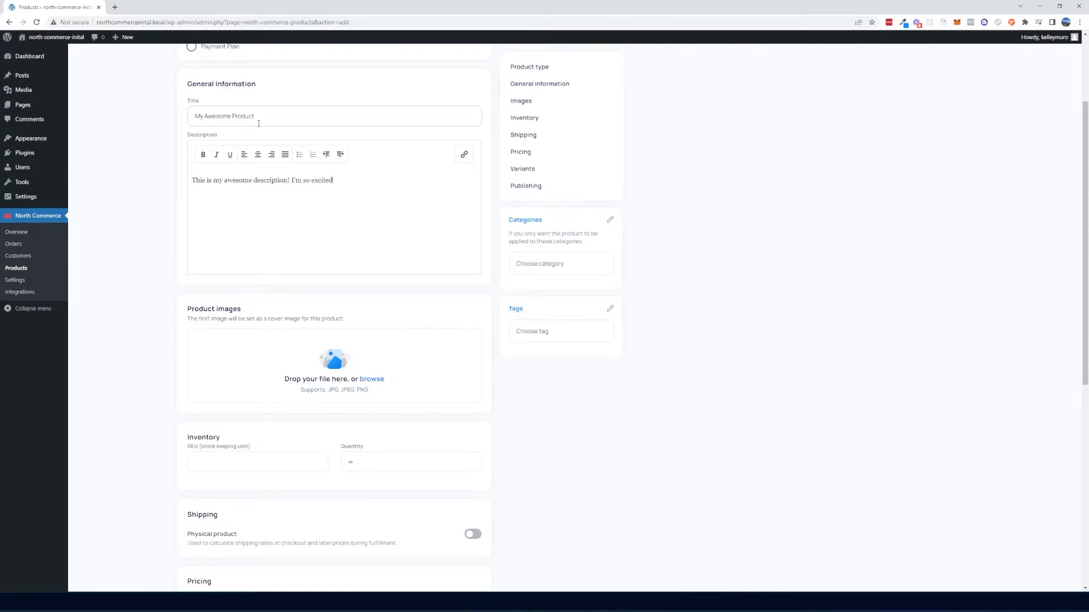
text( about North Commerce!!)
Upload the two shoe JPG files from the Downloads folder and add both as product images.
scroll(432, 301, down, 2)
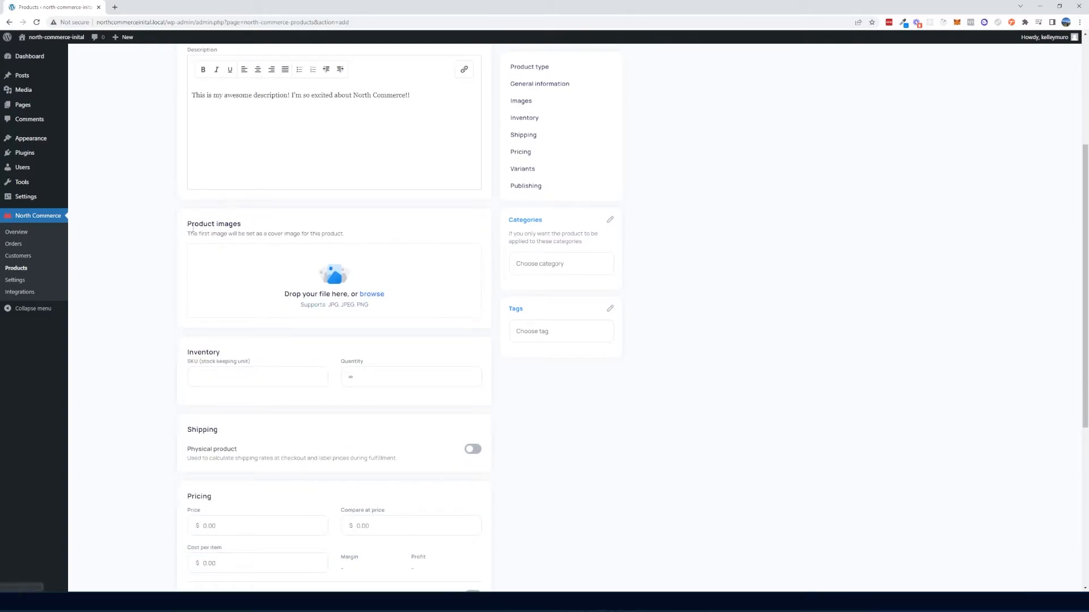
drag(188, 227, 252, 229)
click(299, 230)
click(373, 295)
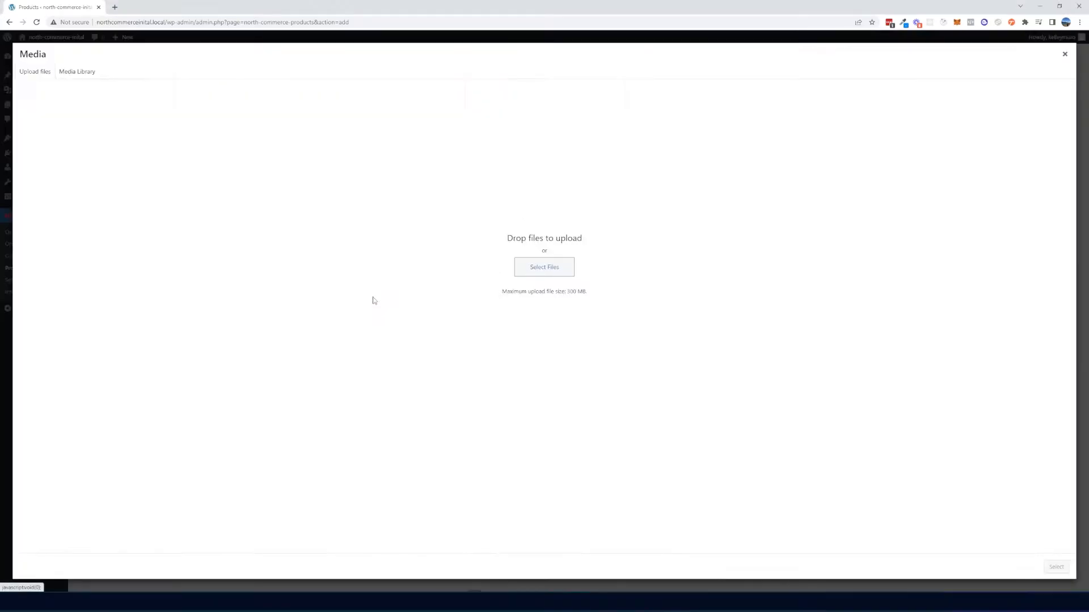
click(549, 275)
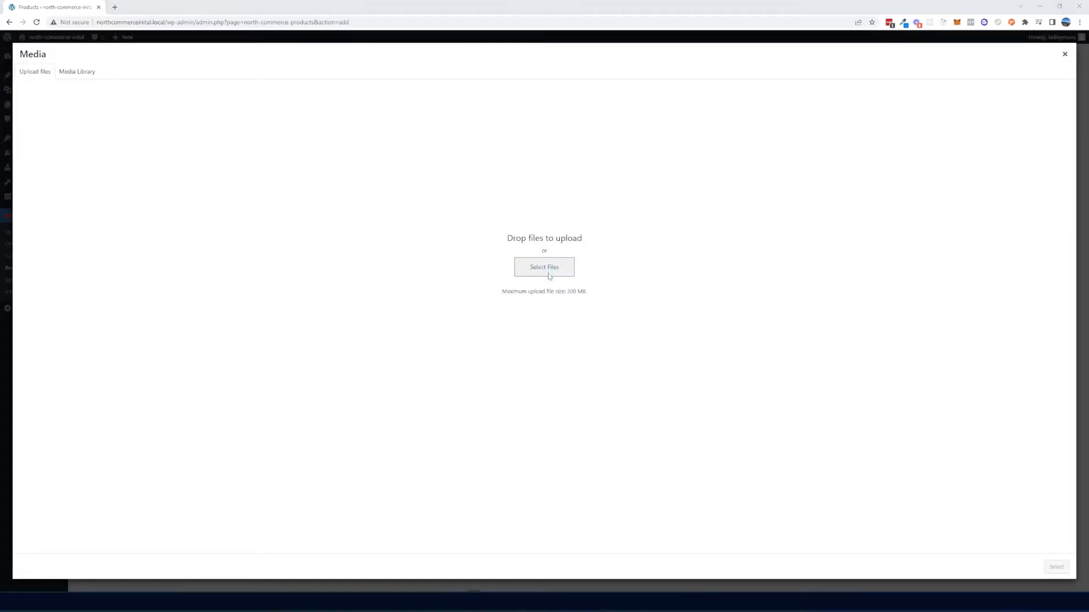
click(35, 89)
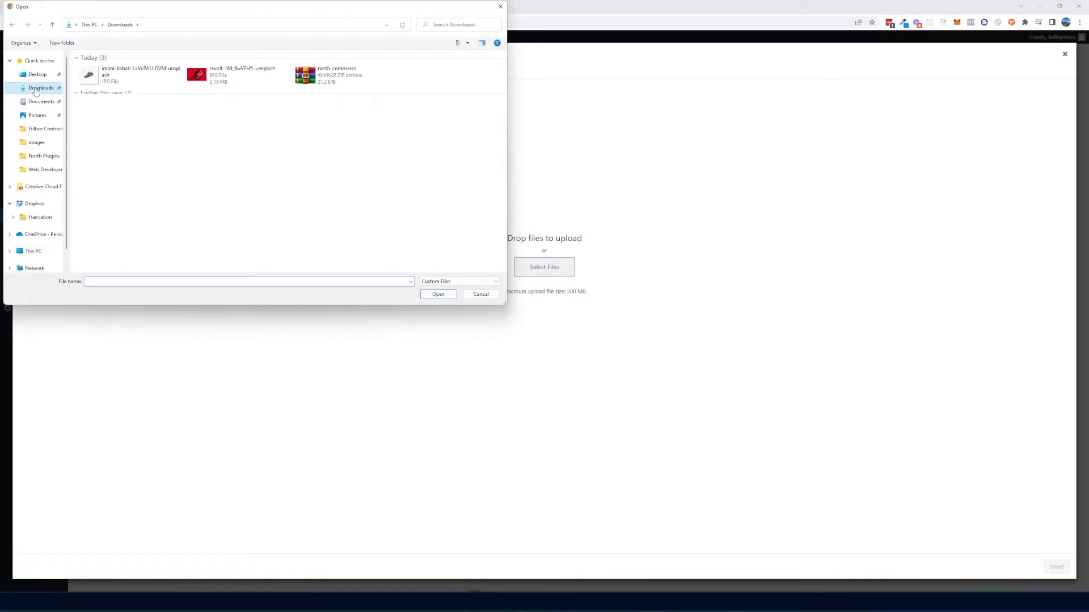
click(178, 86)
ctrl+click(238, 75)
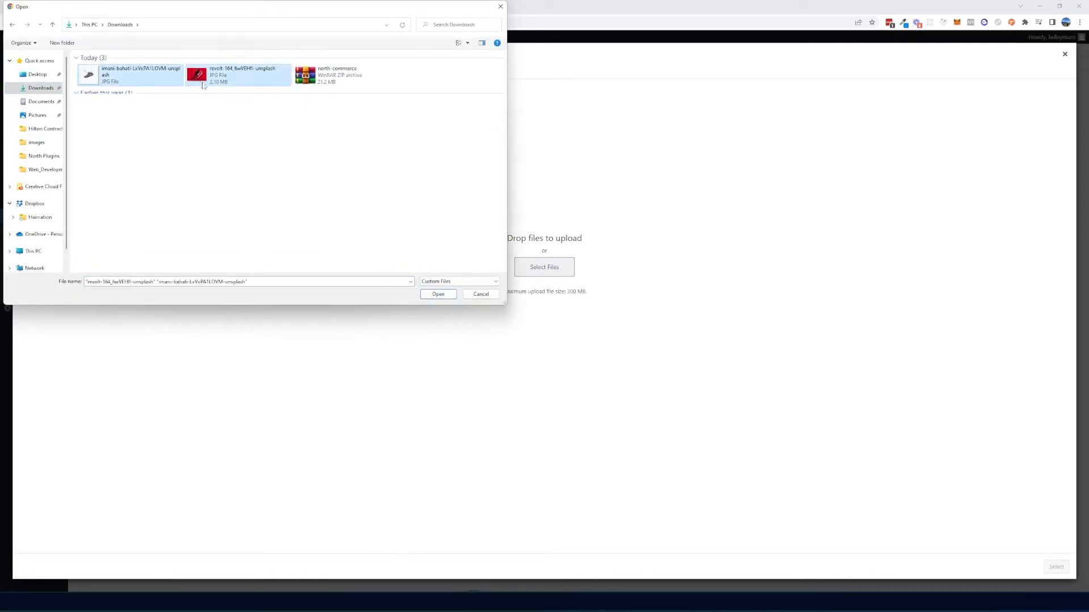
click(438, 295)
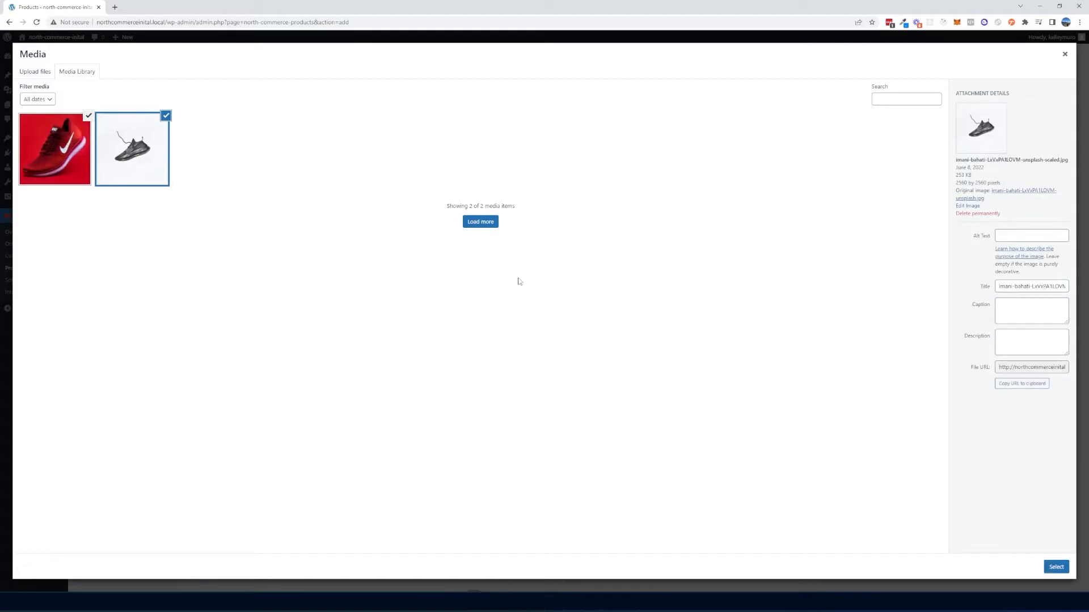
click(1056, 567)
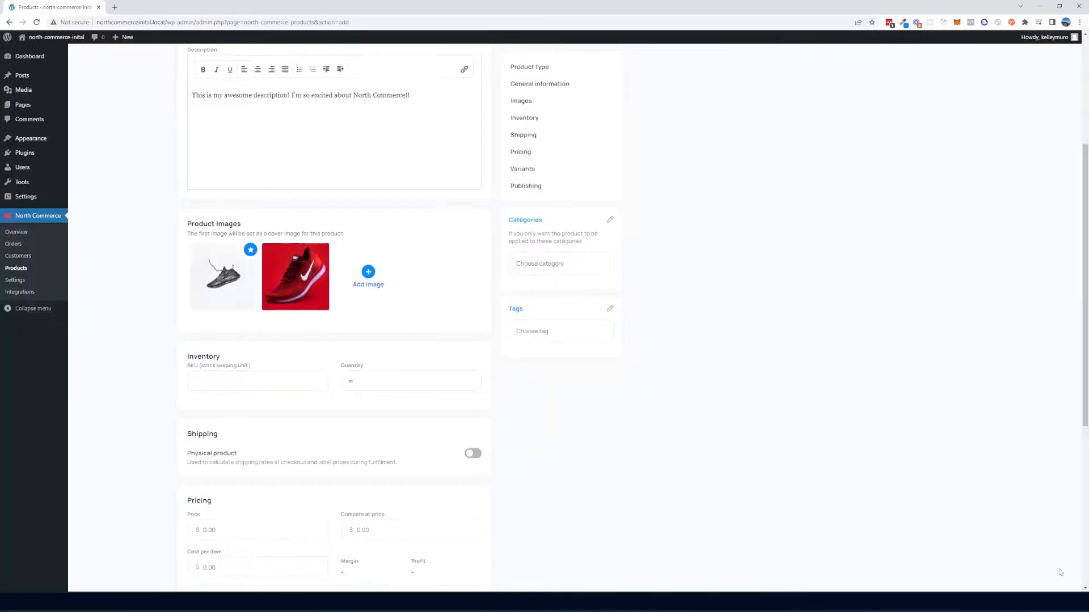
Try to reorder the red shoe picture among the product images.
mouse_move(229, 277)
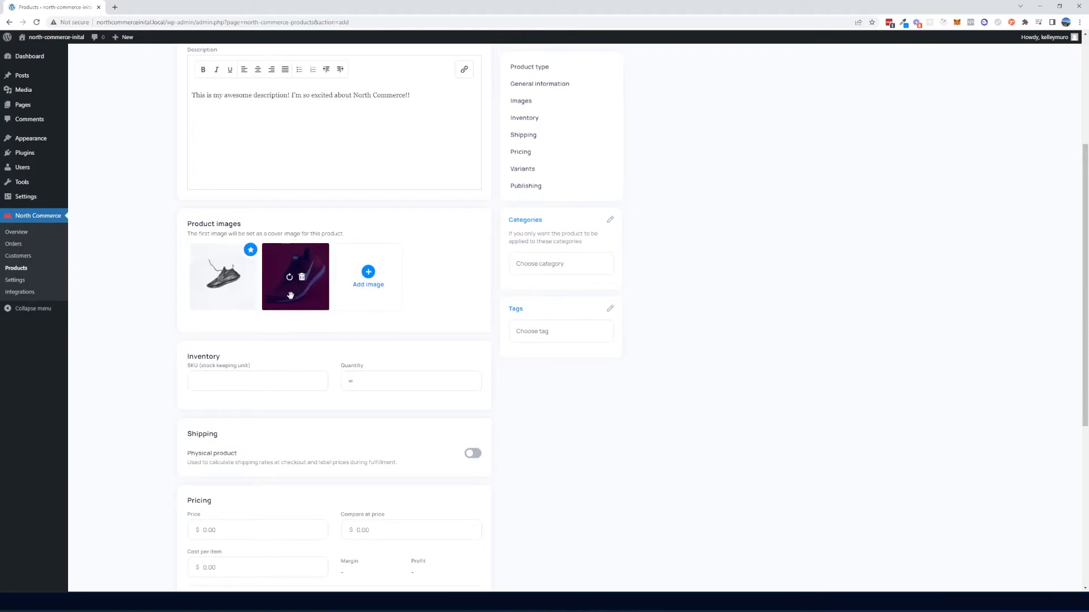
drag(292, 295, 318, 285)
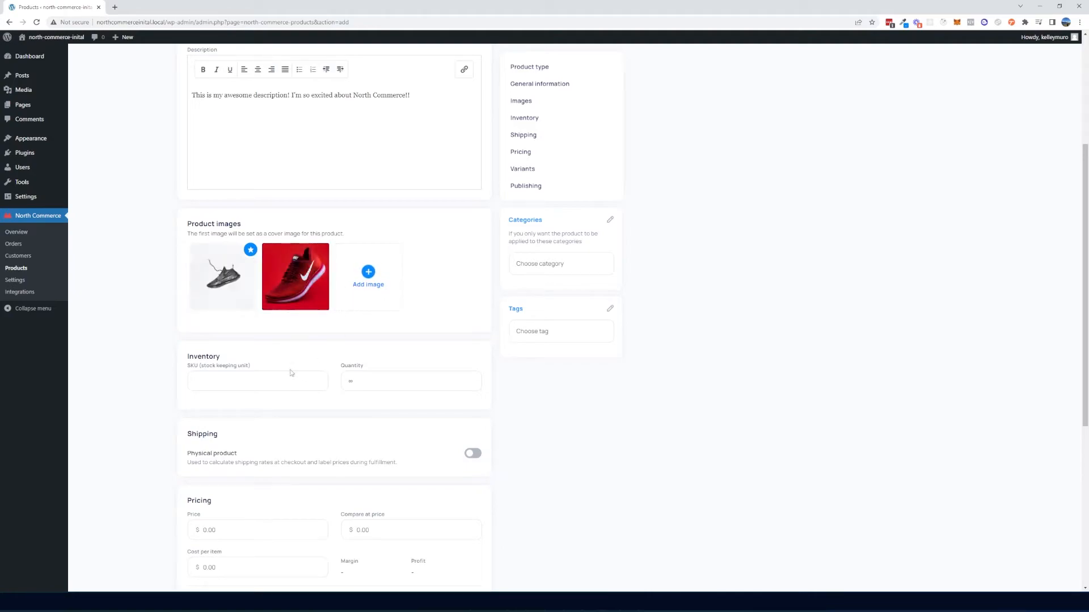
Set the product's inventory SKU to MAP-001 and its quantity to 80.
scroll(244, 334, down, 1)
scroll(230, 335, down, 2)
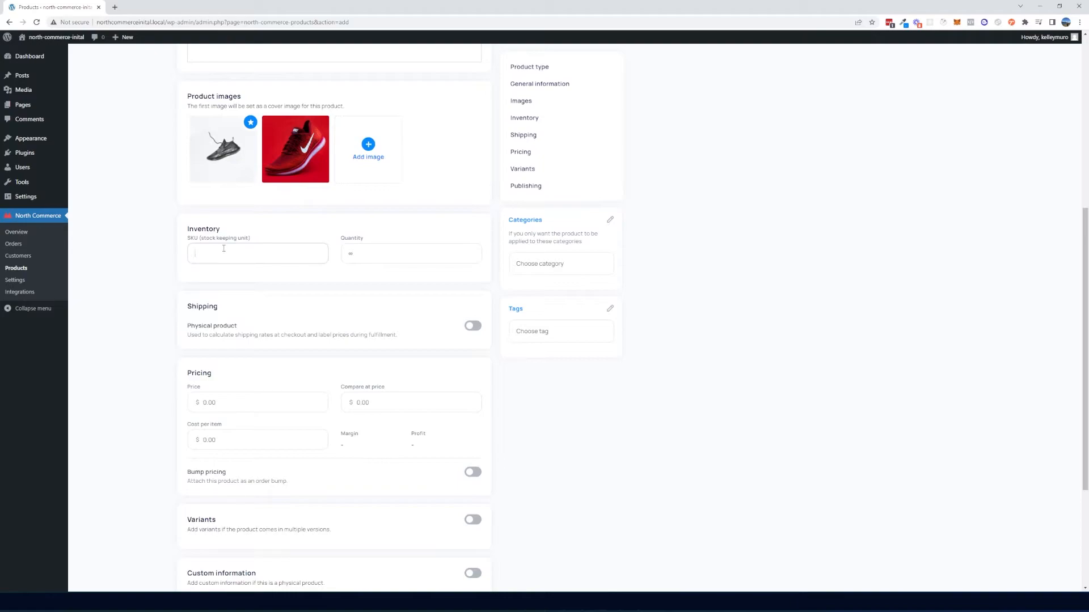
scroll(223, 249, up, 3)
mouse_move(303, 330)
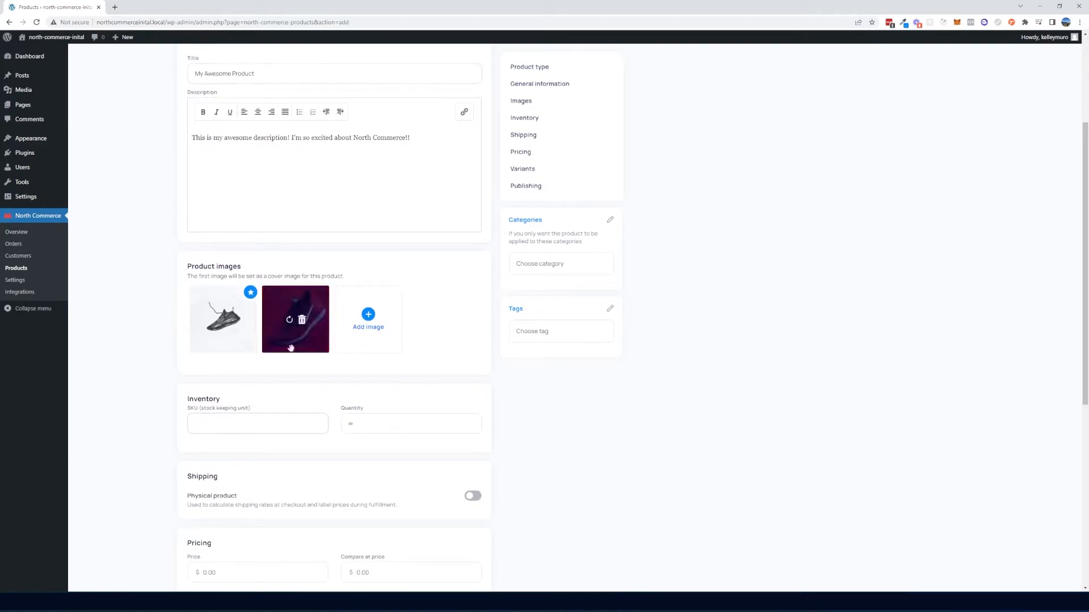
scroll(303, 330, down, 2)
text(MAP)
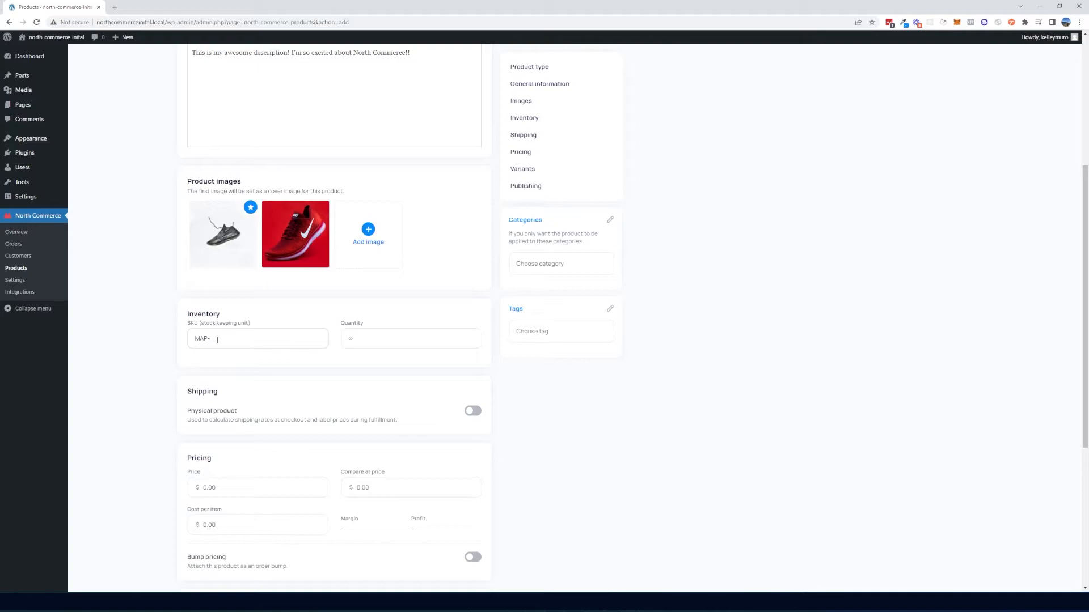
text(-001)
click(358, 335)
scroll(386, 351, down, 2)
key(ctrl+a)
text(80)
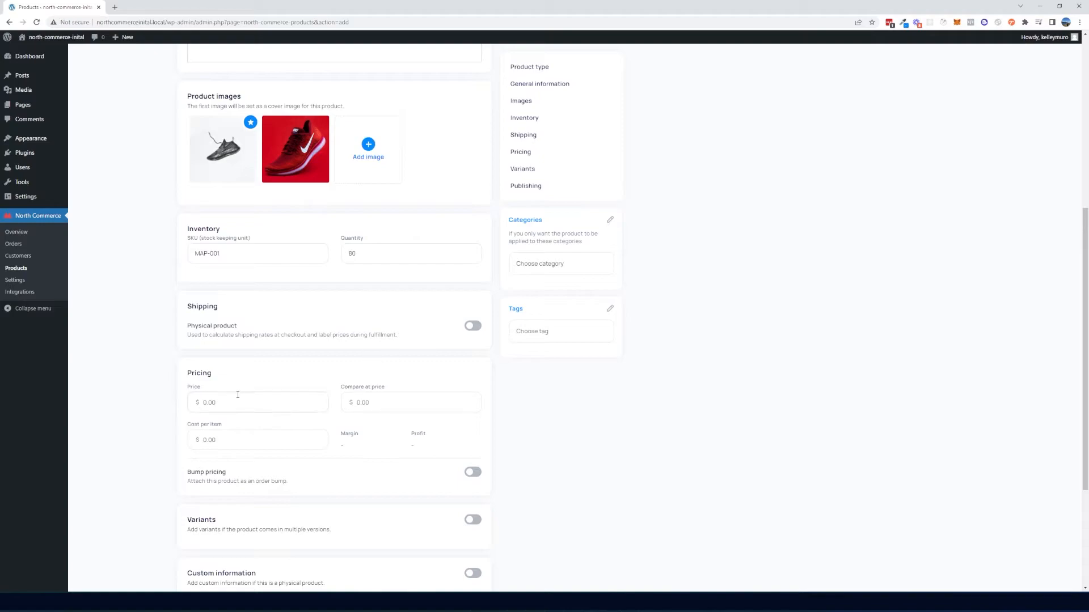
Mark the item as a physical product for shipping and set its weight to 1 lb.
scroll(232, 409, down, 1)
scroll(246, 286, up, 2)
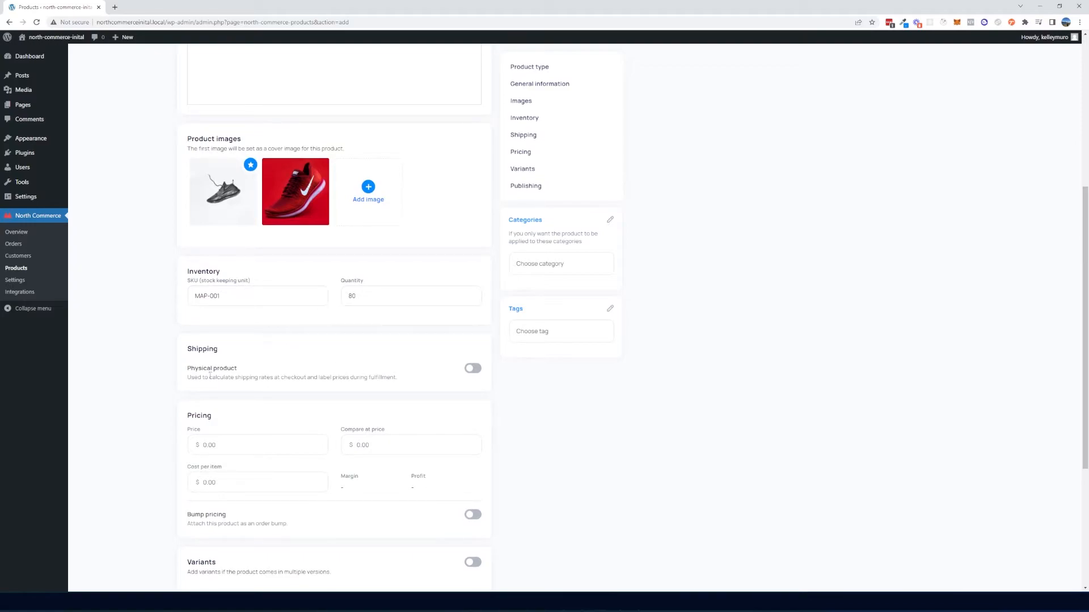
drag(187, 368, 238, 368)
click(473, 369)
scroll(255, 374, down, 1)
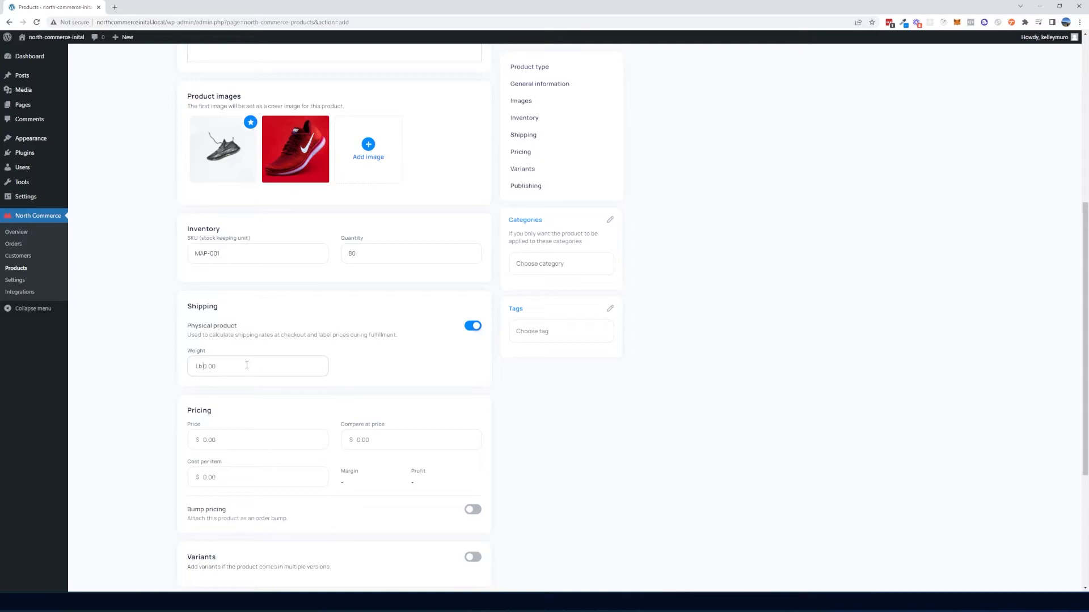
text(1)
Set the product's price to $125 and its compare-at price to $175.
scroll(326, 436, down, 2)
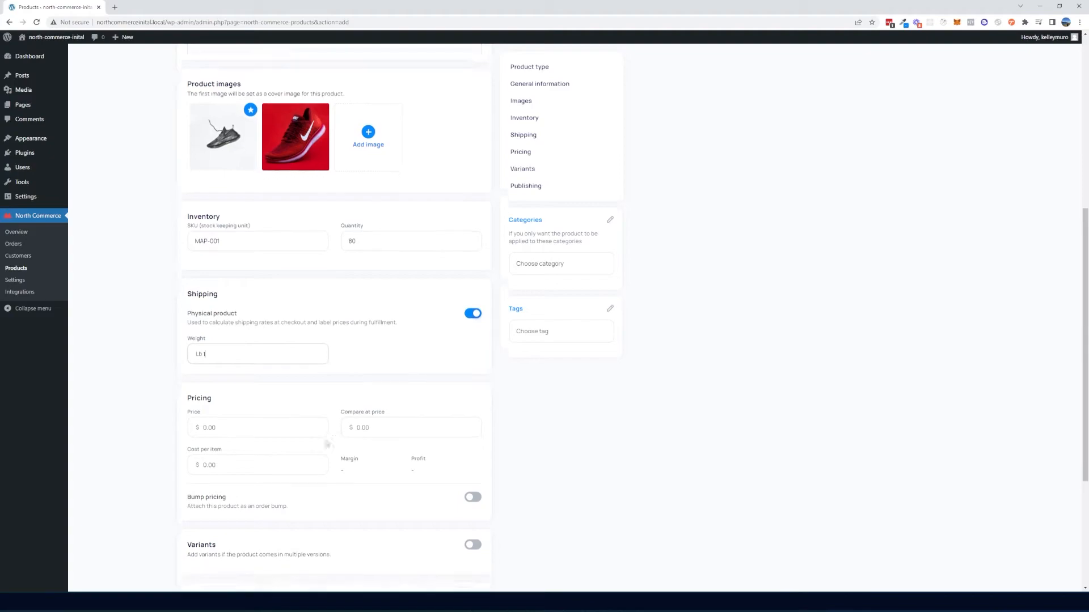
click(231, 355)
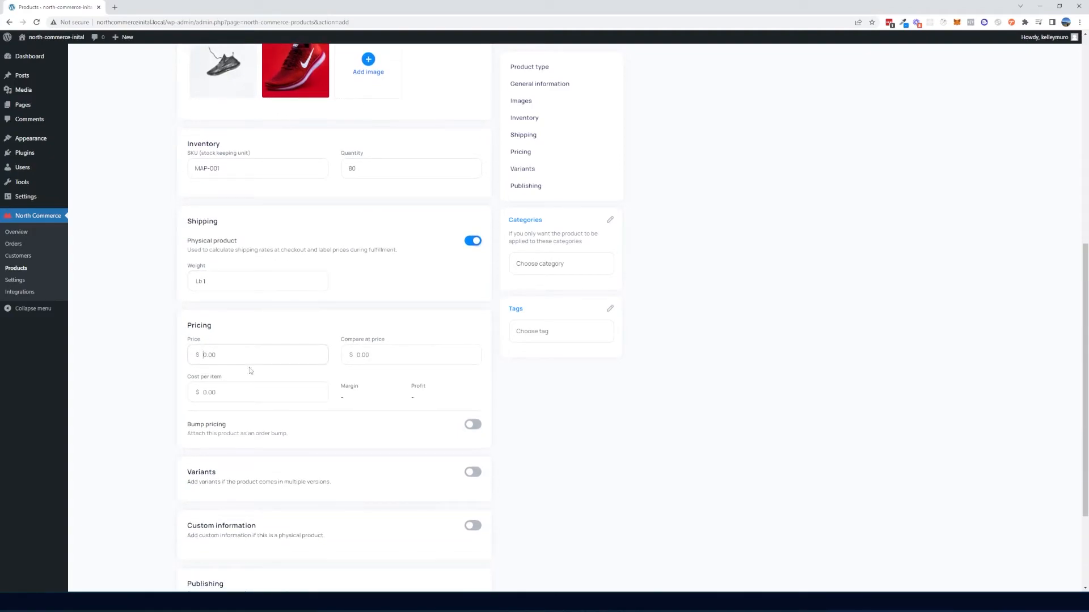
text(125)
text(175)
drag(377, 356, 293, 354)
click(308, 355)
click(293, 355)
double_click(356, 357)
double_click(207, 355)
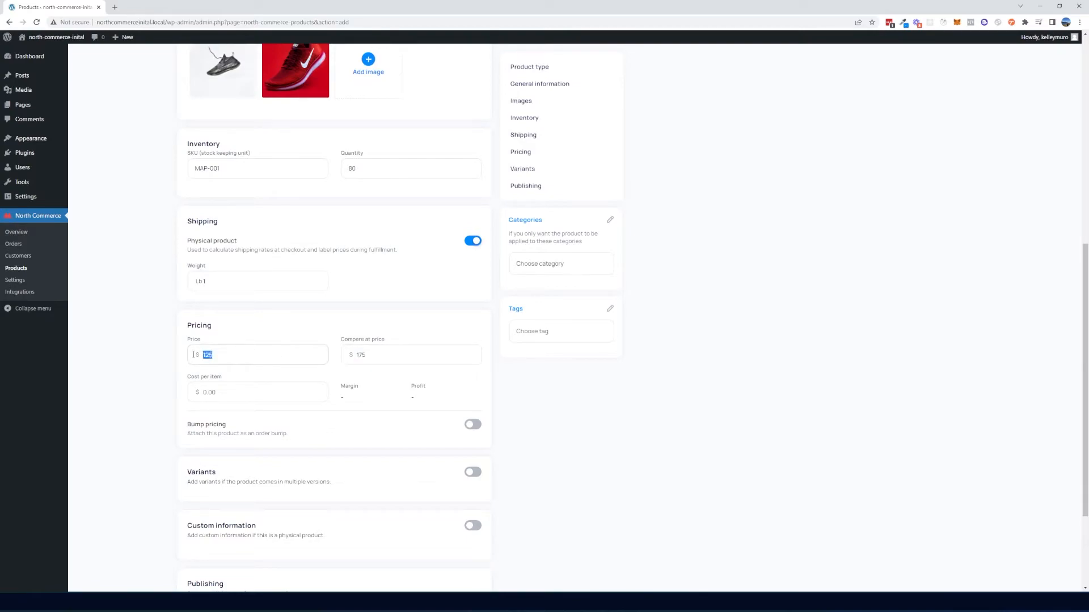
Set the product's cost per item to $15.
click(231, 390)
scroll(185, 355, down, 1)
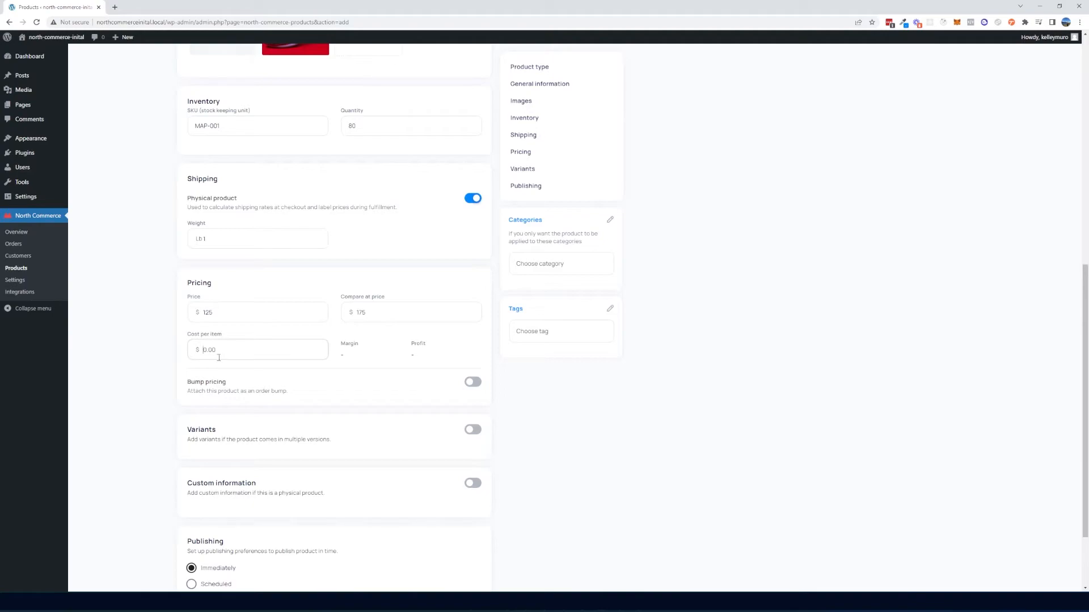
text(15)
drag(411, 355, 340, 358)
click(387, 359)
scroll(401, 384, down, 2)
drag(188, 296, 229, 303)
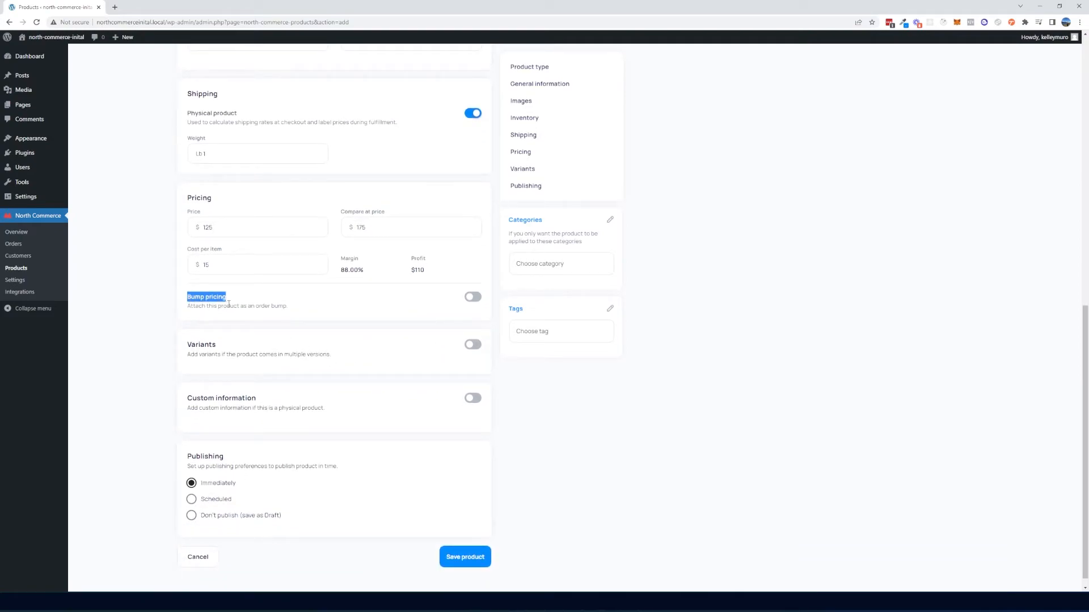
click(243, 326)
drag(191, 307, 289, 315)
click(289, 316)
Enable variants and add an option named Size with the option type Size.
click(472, 347)
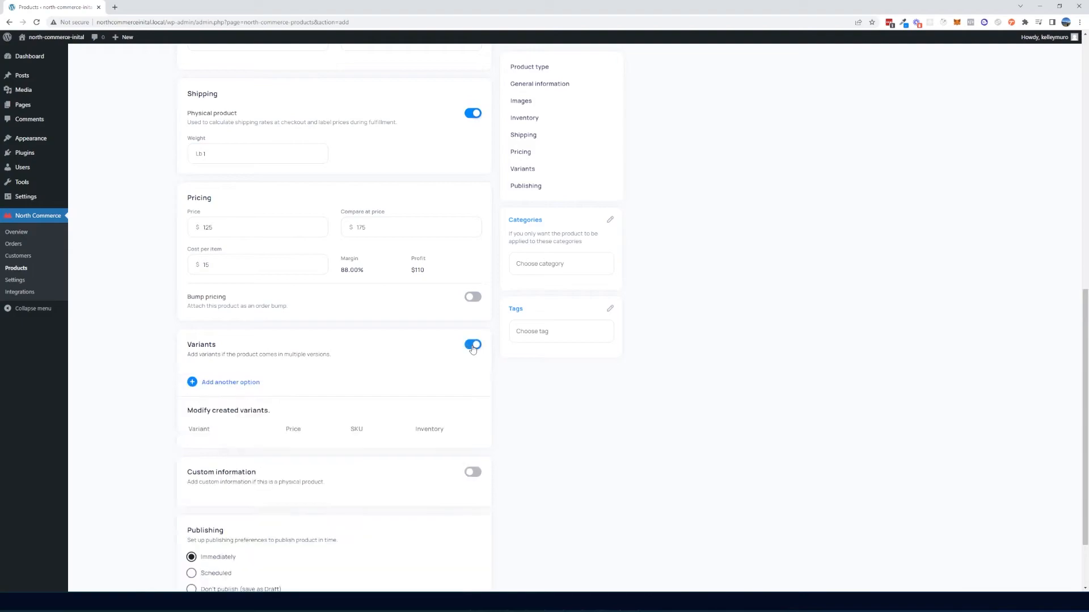
click(237, 388)
scroll(234, 384, down, 2)
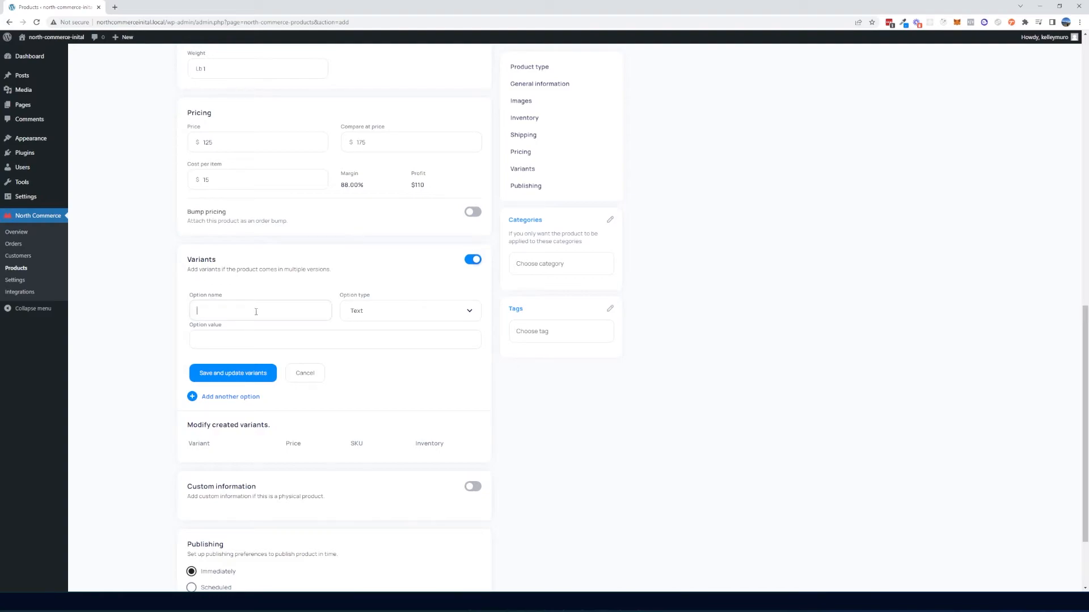
text(Size)
click(366, 316)
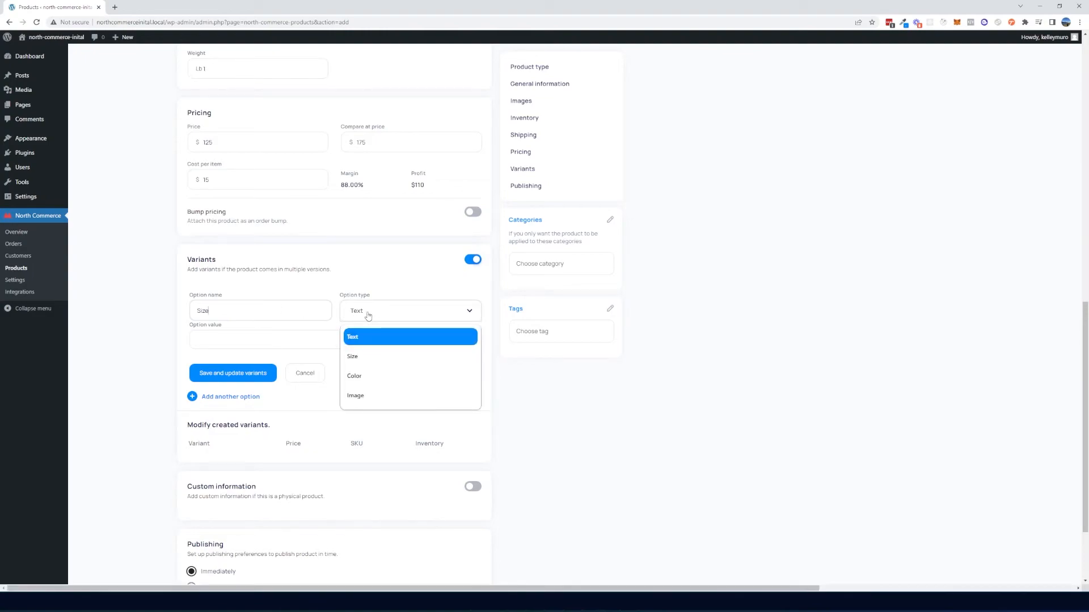
click(367, 356)
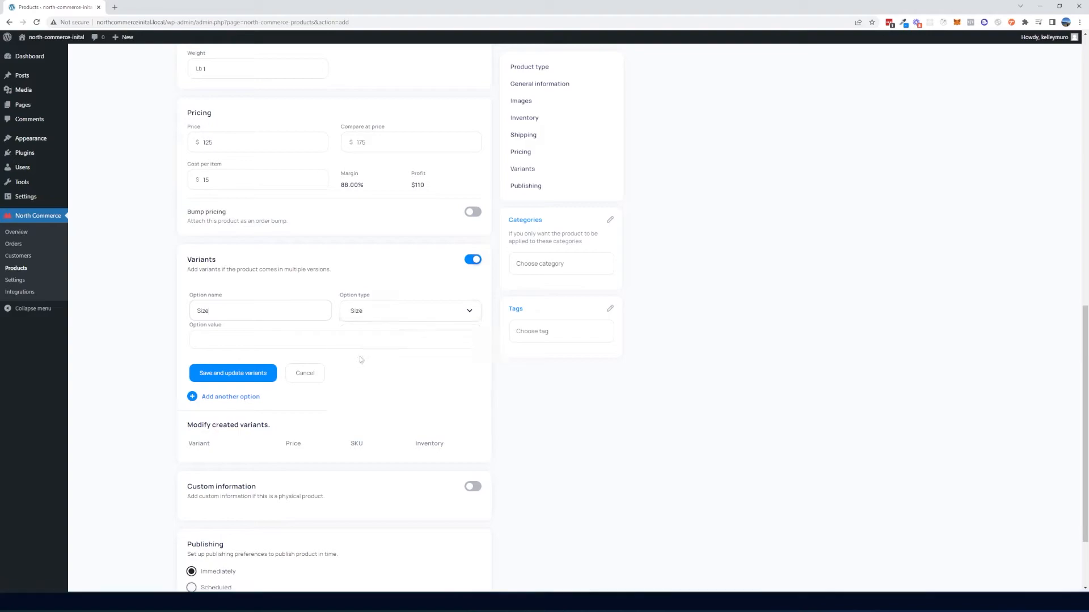
Add the option values 8, 9, 10, 11, 12 and 13 to the Size option and save it to generate the variants.
click(304, 341)
text(8)
key(Return)
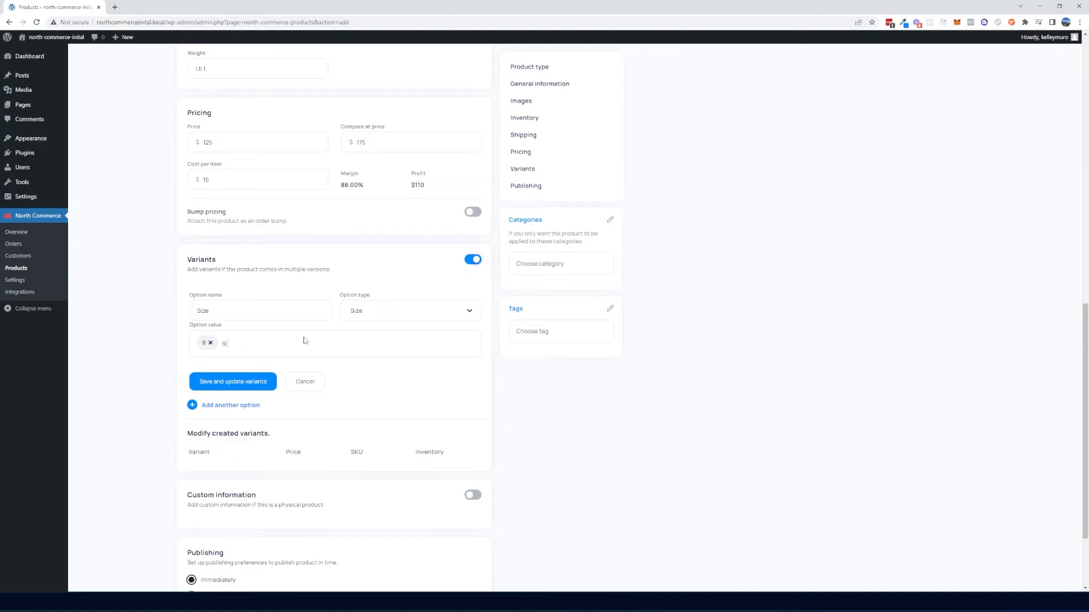
text(9)
key(Return)
text(10)
key(Return)
text(11)
key(Return)
text(12)
key(Return)
text(13)
key(Return)
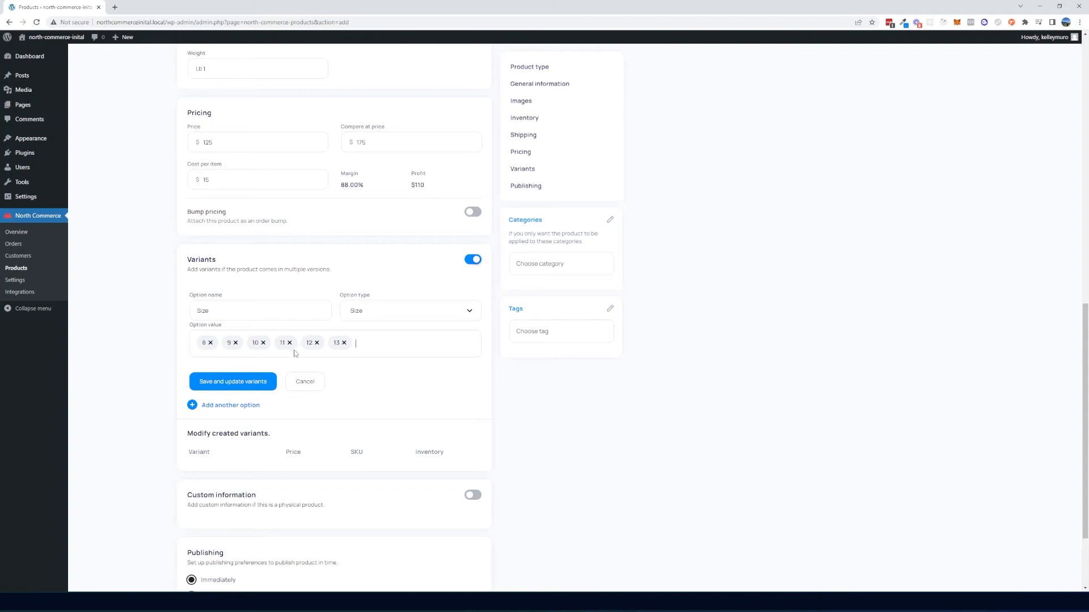
click(242, 388)
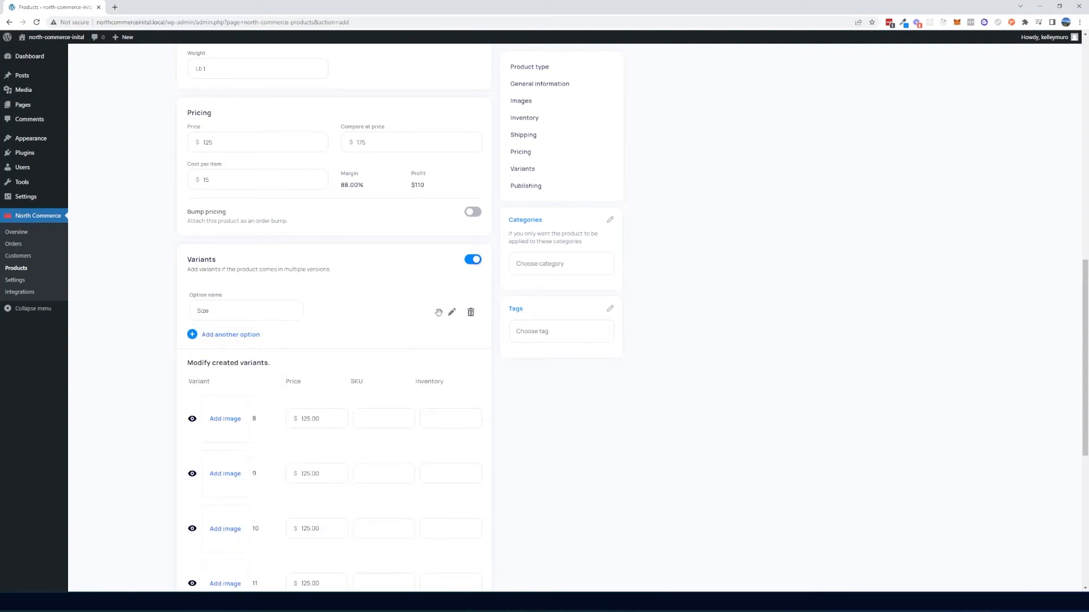
scroll(295, 414, down, 5)
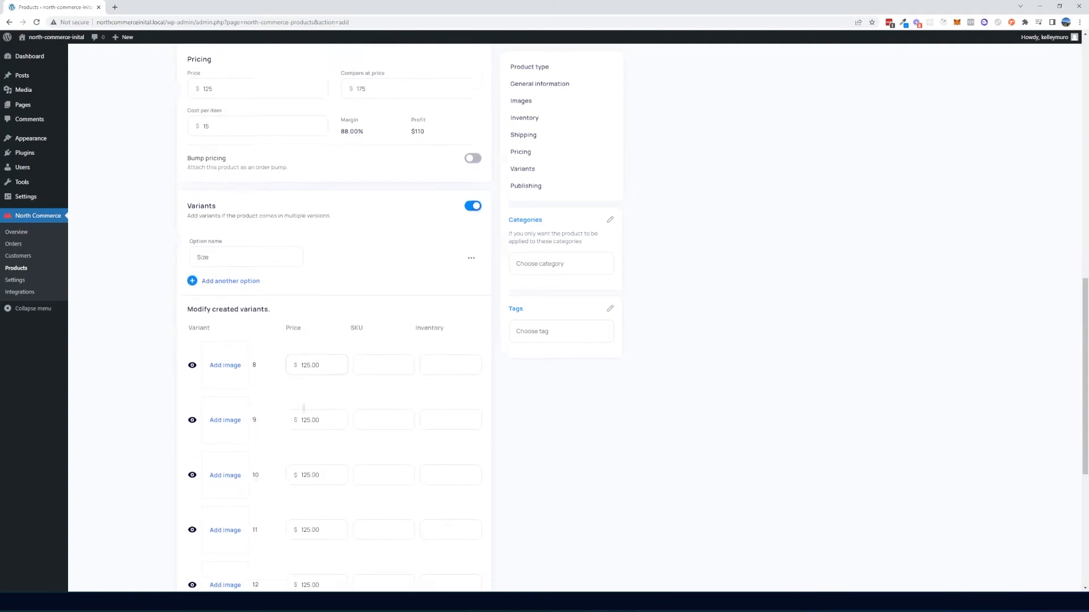
Add another variant option named Color with the option type Color and enter Yellow as its first value.
scroll(318, 410, up, 4)
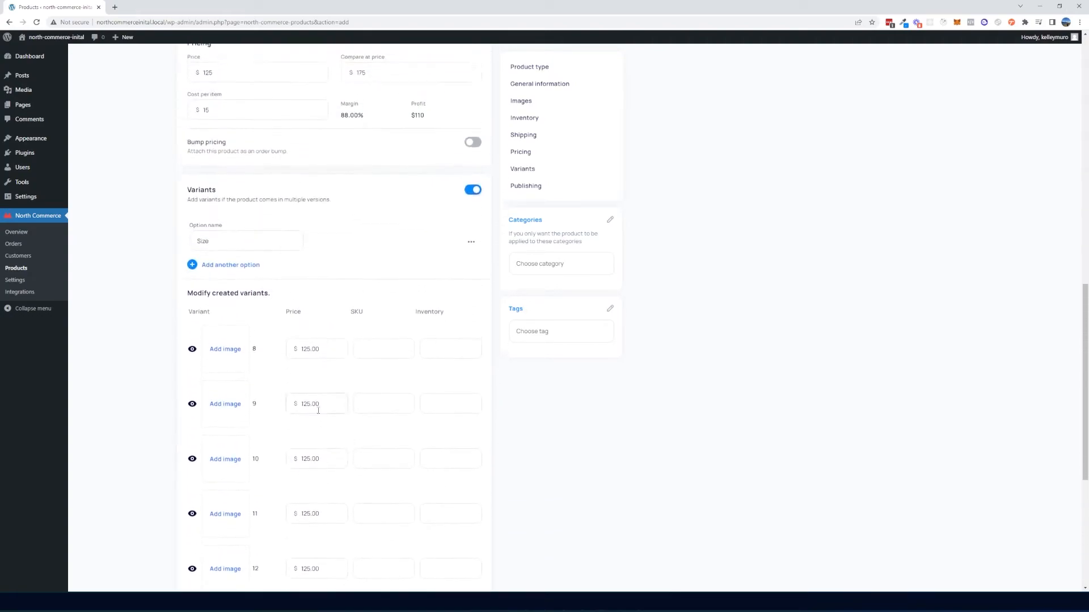
click(246, 293)
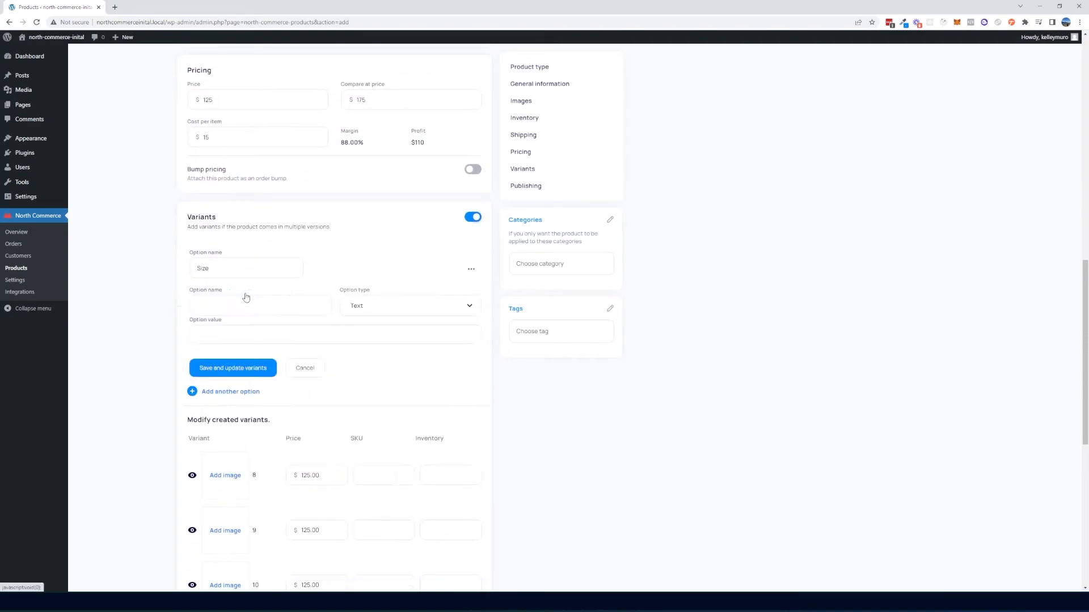
text(Color)
click(384, 307)
click(363, 369)
text(Yellow)
key(Return)
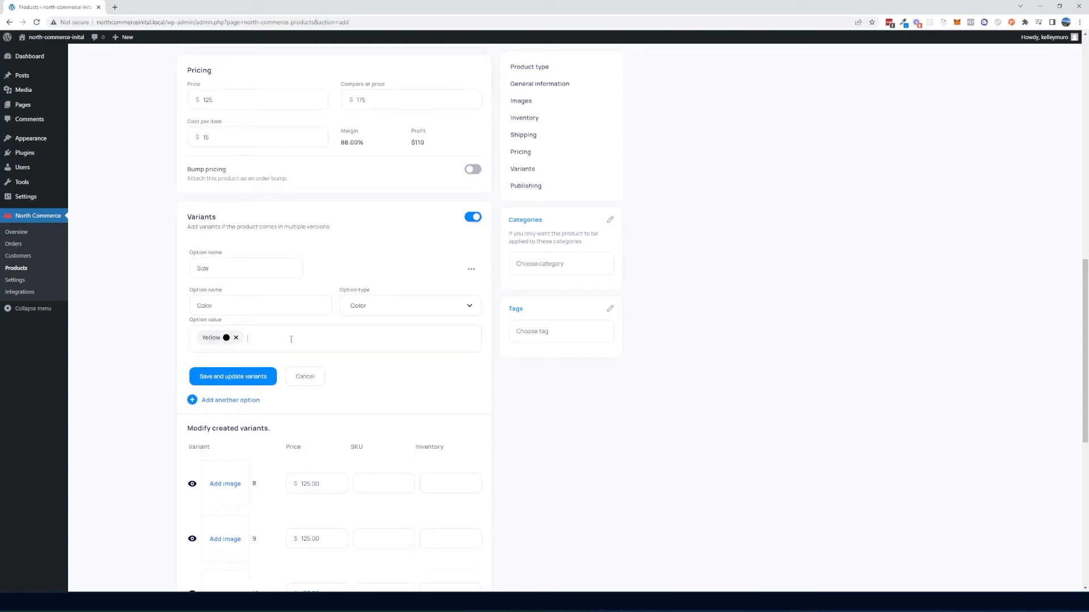
Set the swatch of the Yellow value to the light yellow #FFFA61, with the color code shown as HEX.
click(226, 338)
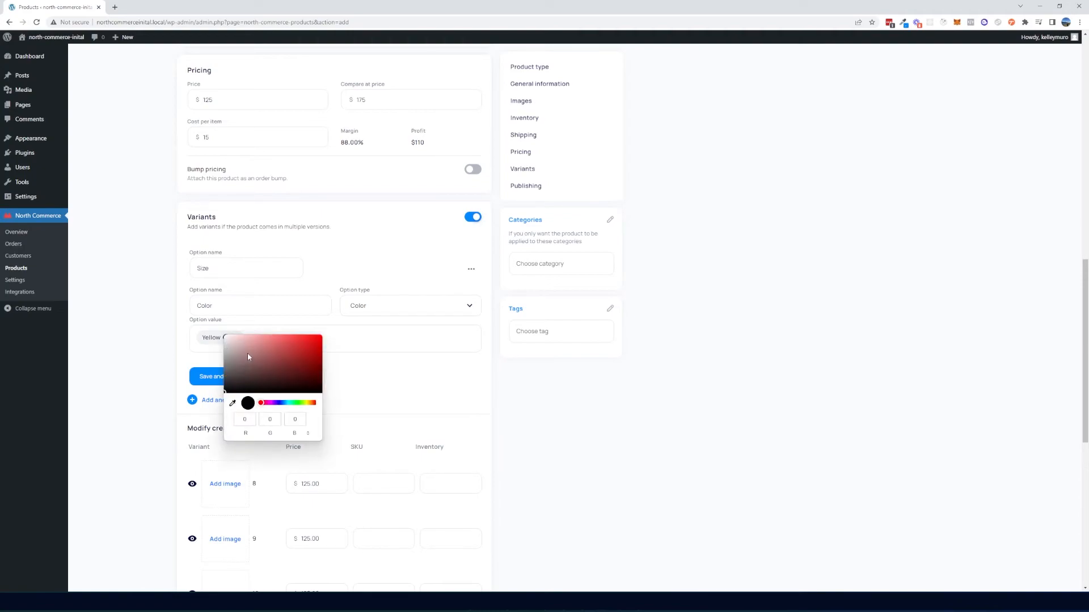
drag(261, 403, 307, 405)
drag(288, 347, 302, 340)
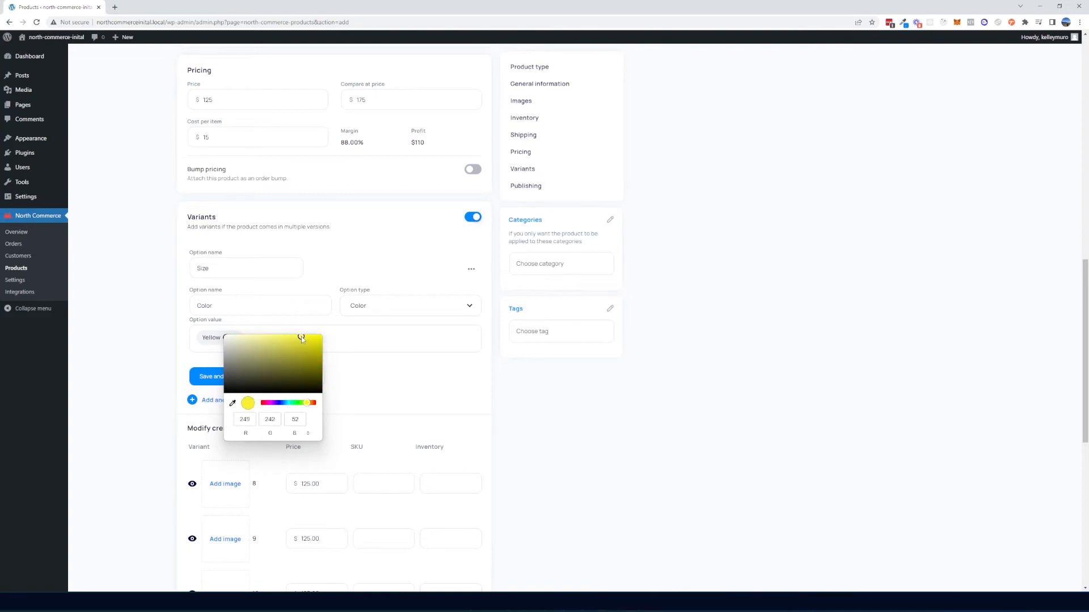
click(308, 435)
click(308, 435)
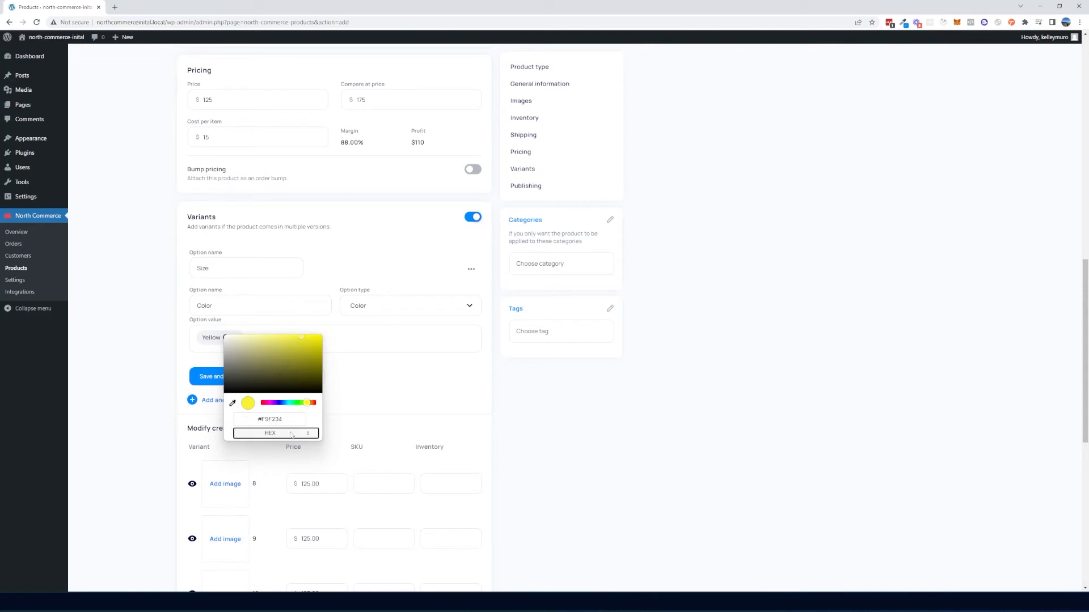
drag(258, 422, 286, 423)
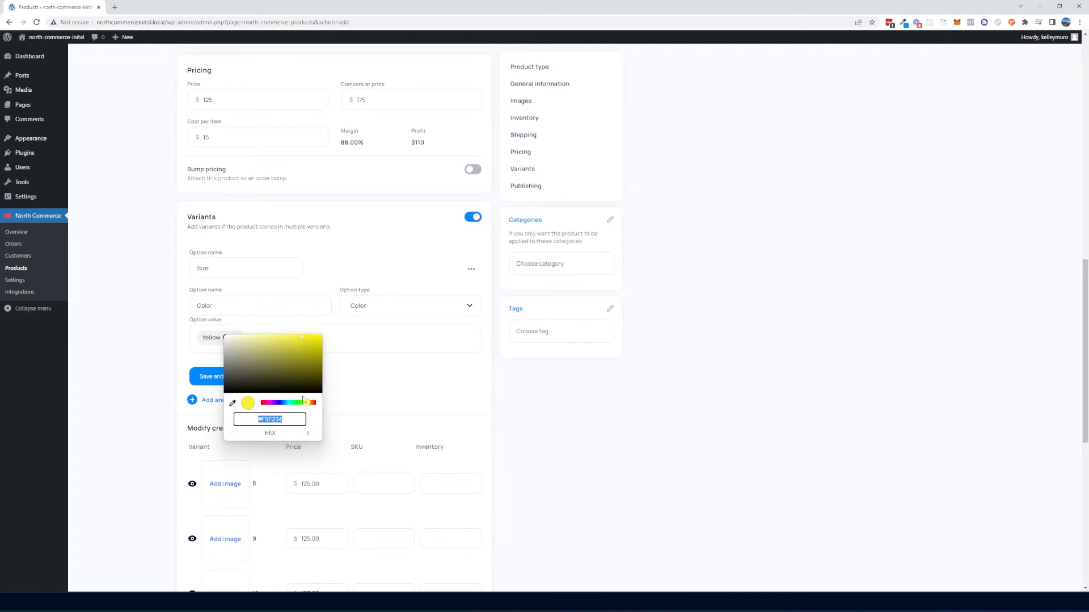
click(284, 337)
drag(284, 338, 286, 337)
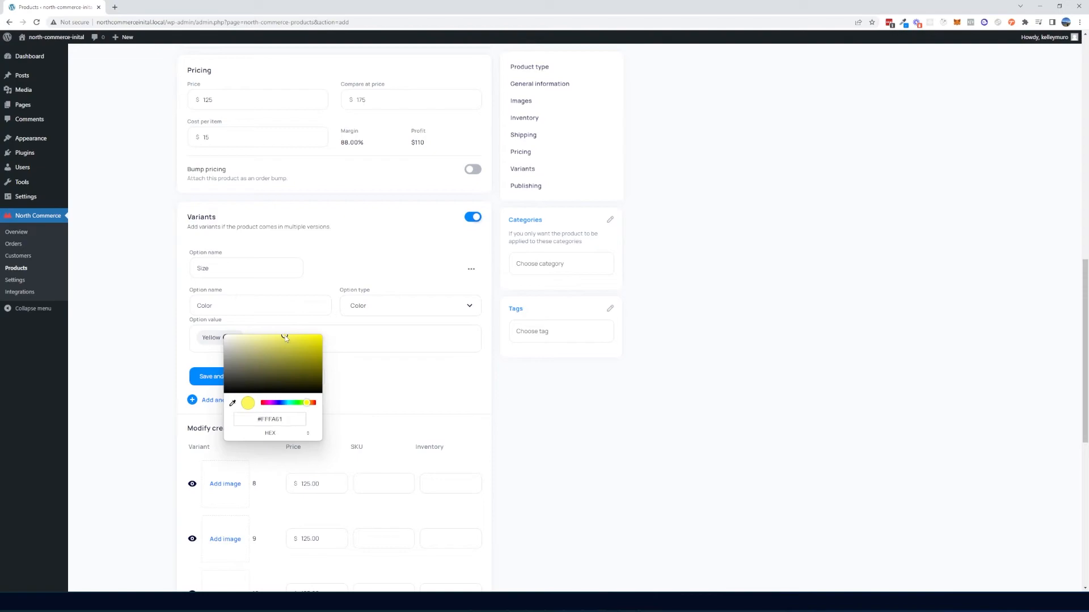
click(489, 376)
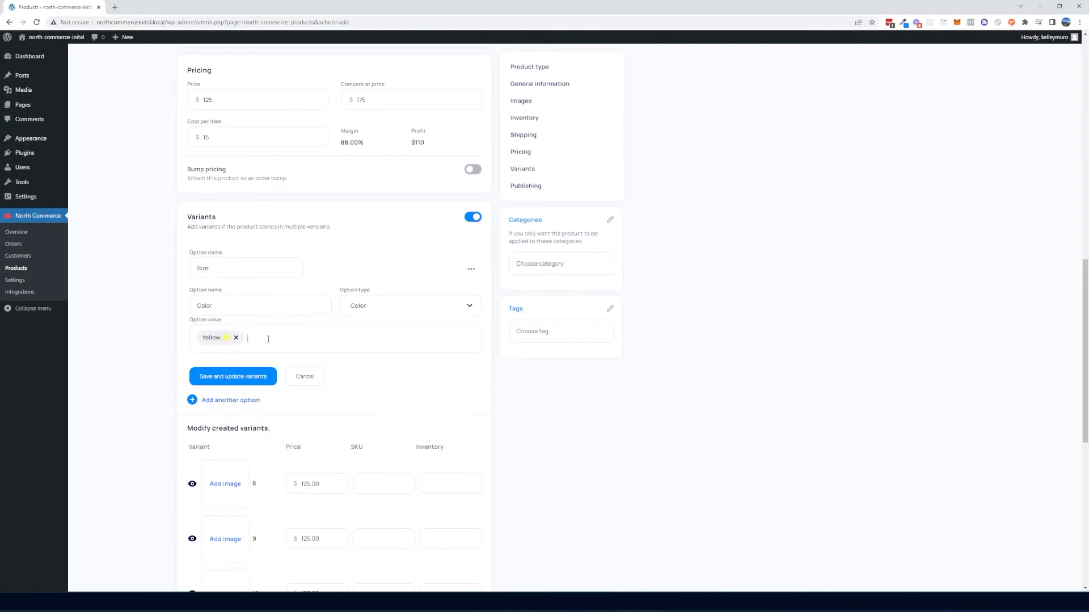
Add the value Red to the Color option and give it a red swatch of about RGB 255, 66, 66.
text(Red)
key(Return)
click(271, 338)
click(345, 338)
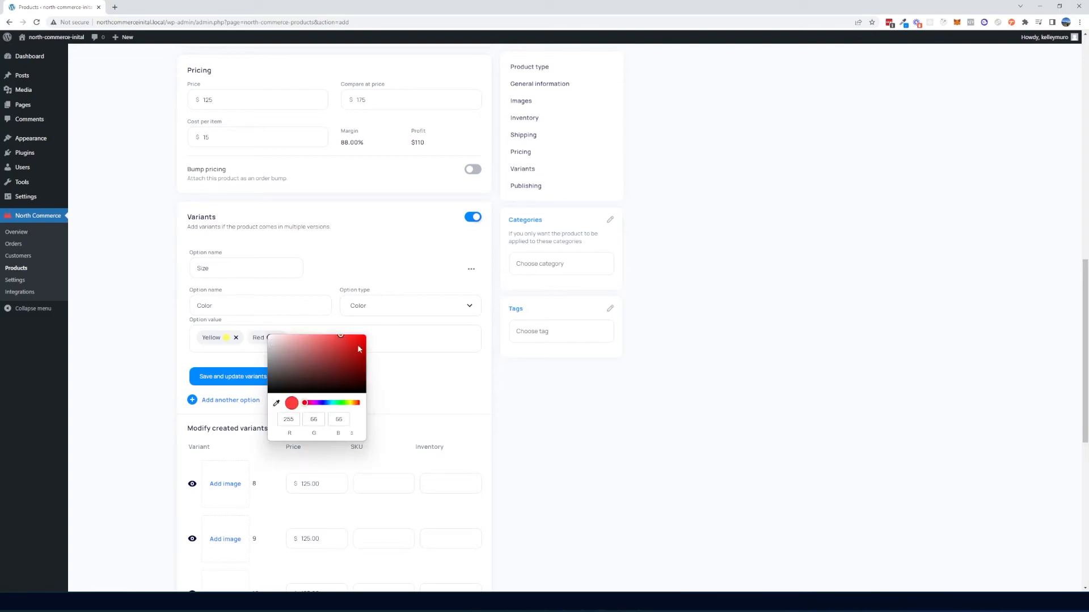
click(431, 380)
Add the value Green with a swatch of about RGB 92, 255, 97, and save the Color option to update the variants.
text(Green)
key(Return)
click(320, 339)
drag(379, 404, 391, 403)
click(374, 338)
drag(375, 338, 380, 339)
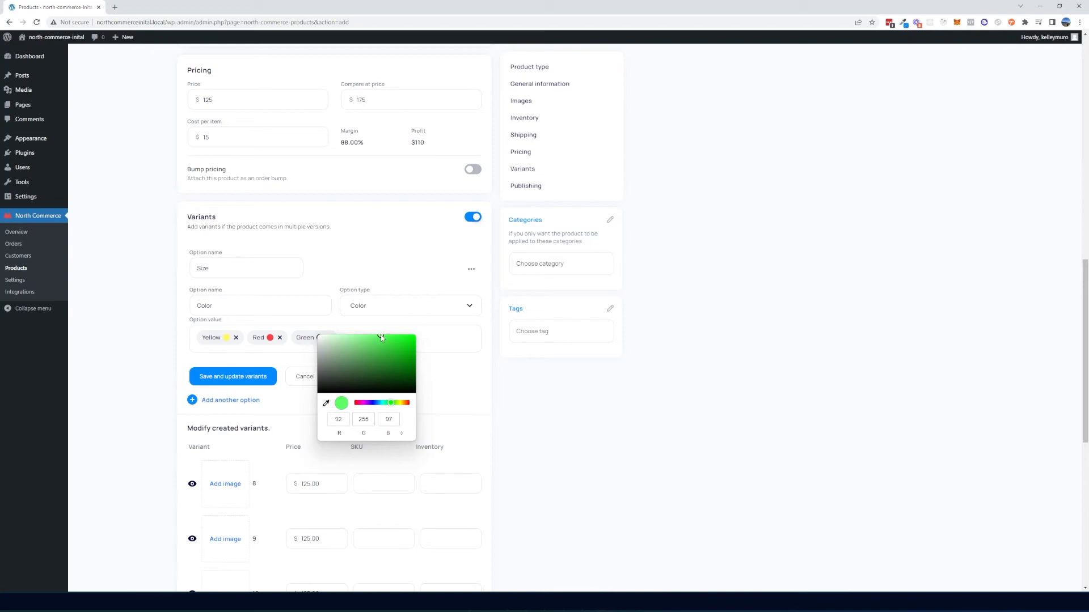
click(442, 384)
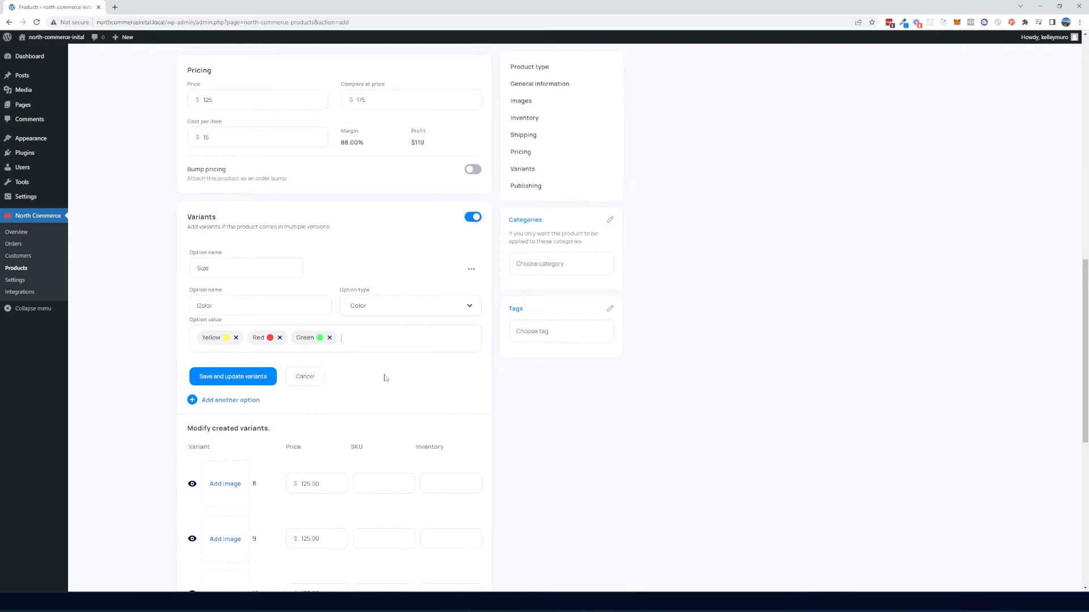
click(244, 377)
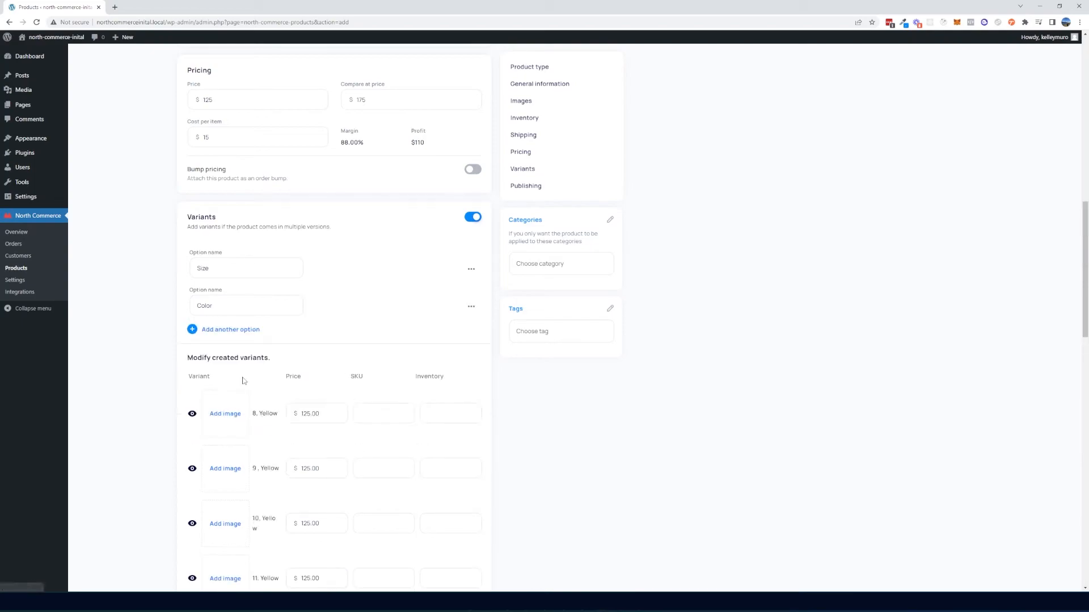
Examine the generated size and color combinations in the list of created variants.
scroll(260, 375, down, 1)
drag(253, 371, 278, 369)
drag(254, 426, 276, 434)
scroll(279, 426, down, 1)
click(255, 433)
scroll(257, 389, down, 3)
drag(253, 365, 279, 366)
drag(264, 424, 270, 424)
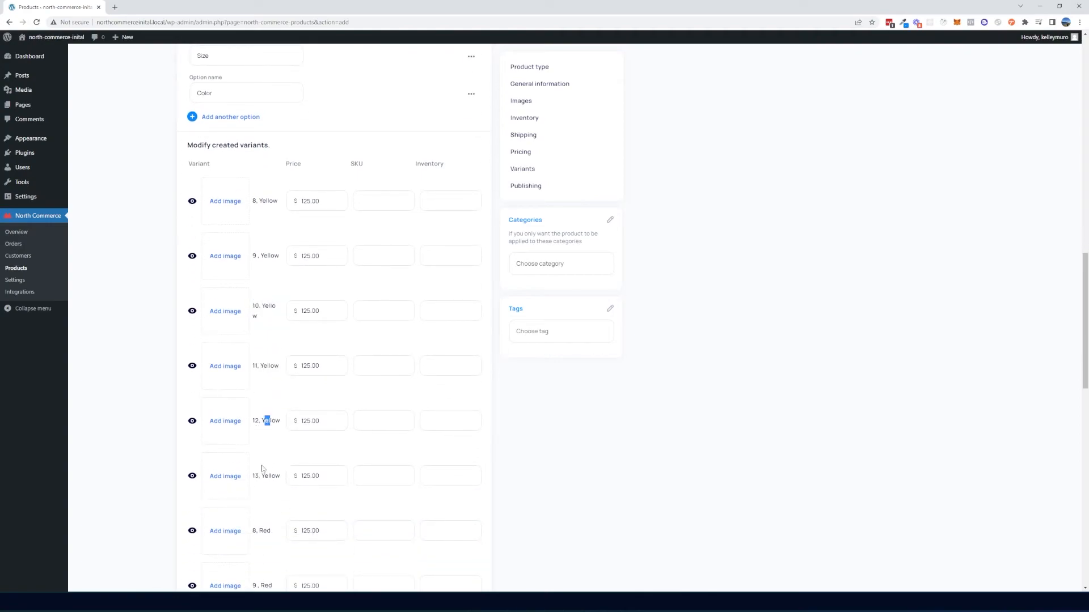
scroll(263, 485, down, 1)
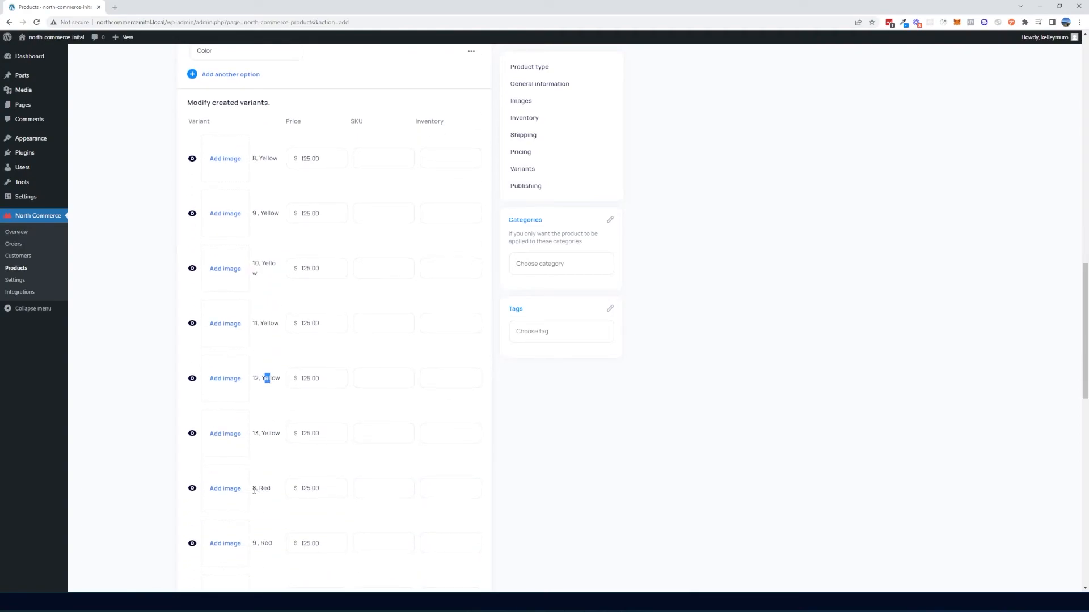
drag(253, 158, 273, 360)
click(275, 385)
scroll(264, 420, down, 2)
drag(255, 404, 279, 471)
scroll(284, 443, down, 5)
scroll(276, 464, down, 5)
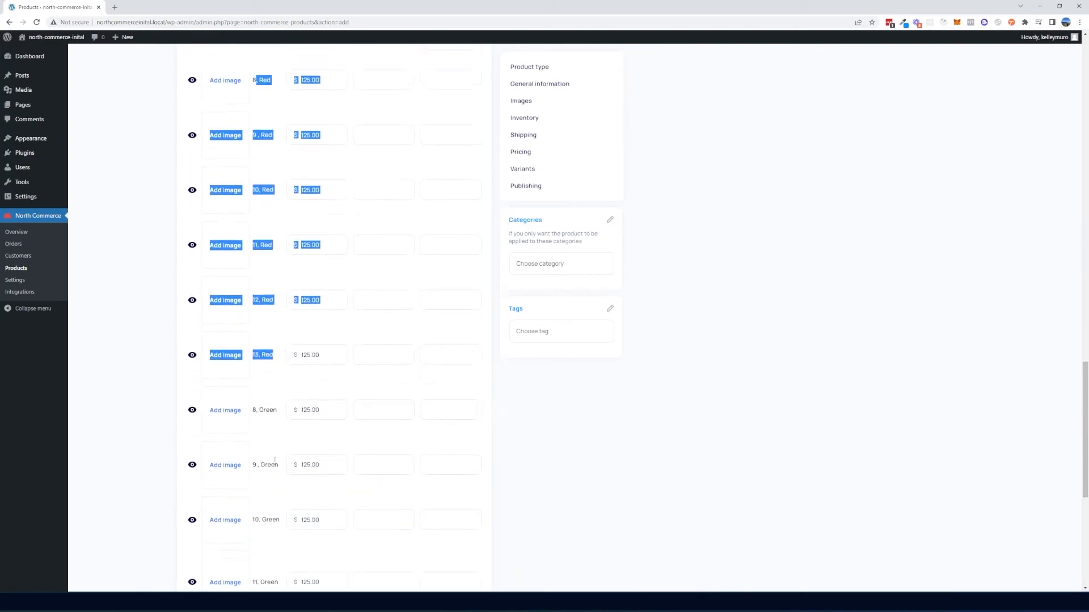
click(261, 298)
scroll(267, 408, down, 3)
scroll(273, 431, up, 18)
scroll(291, 312, up, 1)
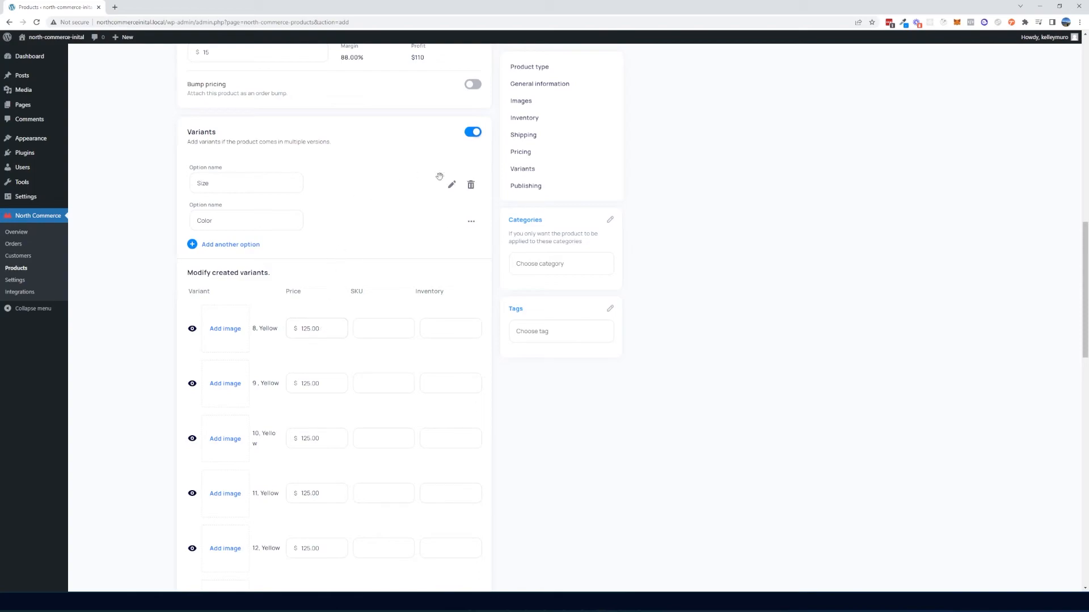
Open the Size option for editing and examine the additional price and weight settings of sizes 13 and 12.
click(450, 184)
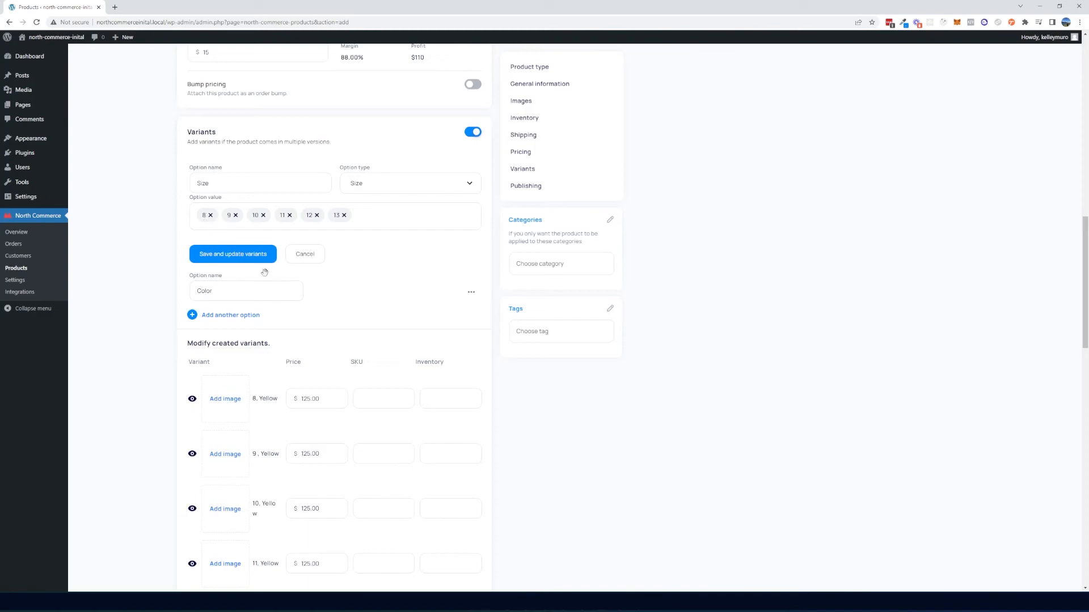
drag(323, 402, 300, 399)
click(336, 216)
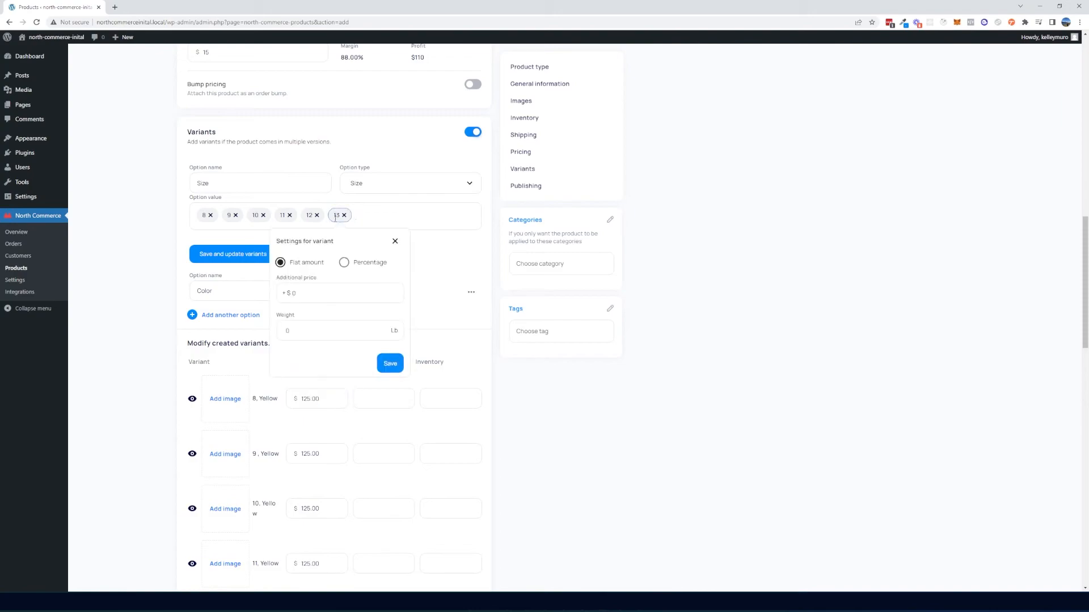
click(433, 251)
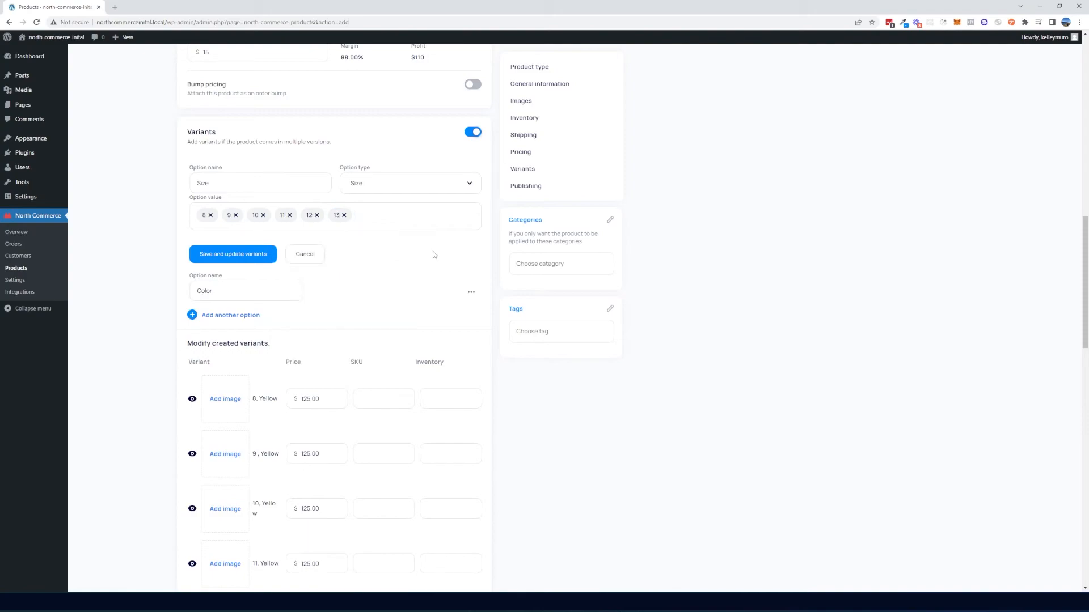
click(308, 216)
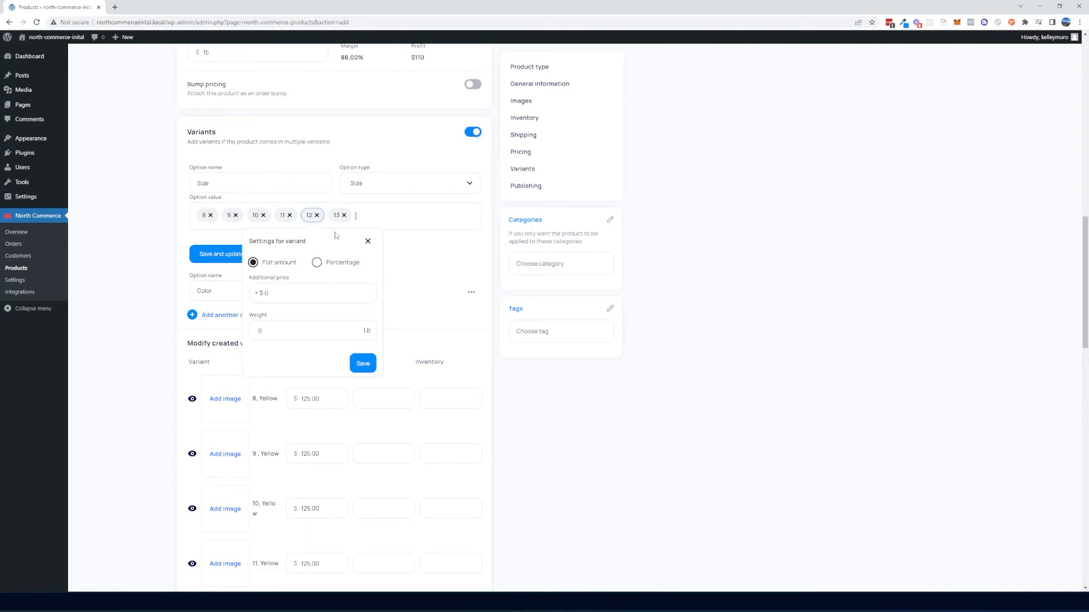
click(404, 262)
scroll(363, 227, up, 3)
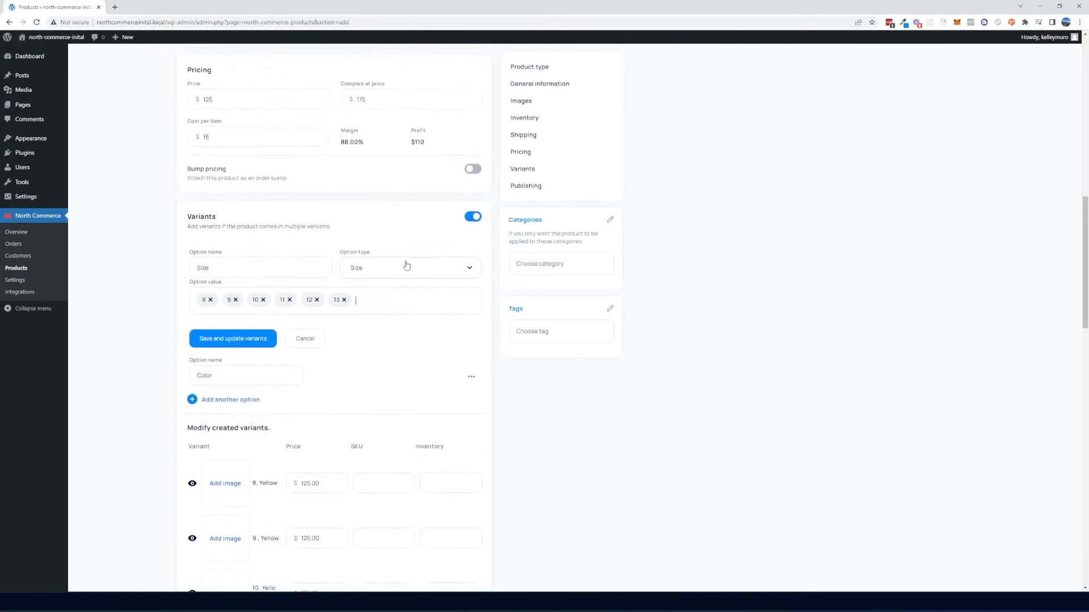
double_click(233, 143)
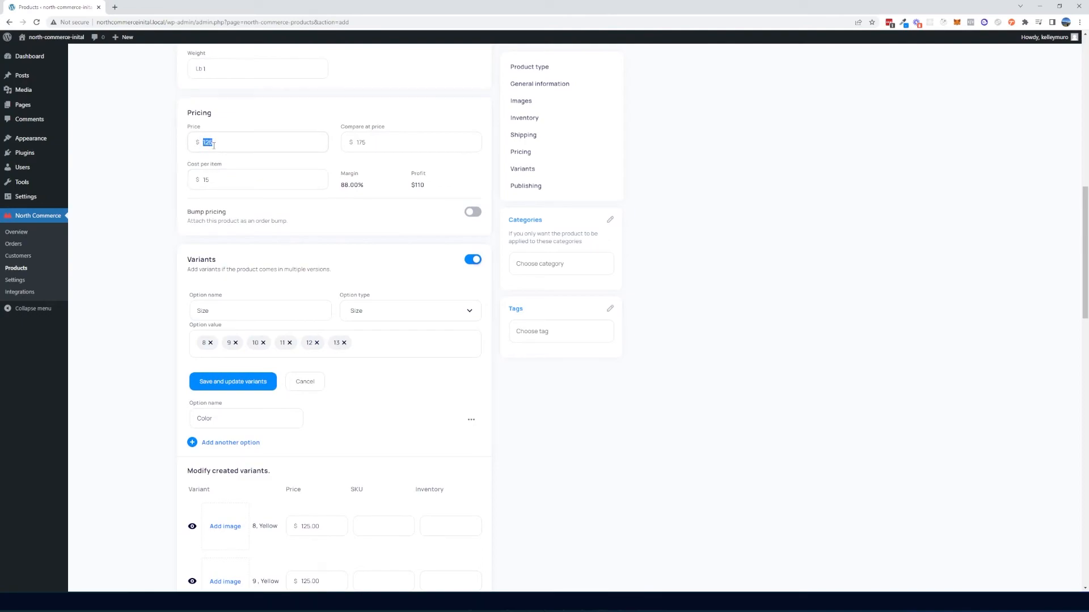
Add a flat additional price of $25 to size 12 and save the Size option to update the variants.
click(309, 343)
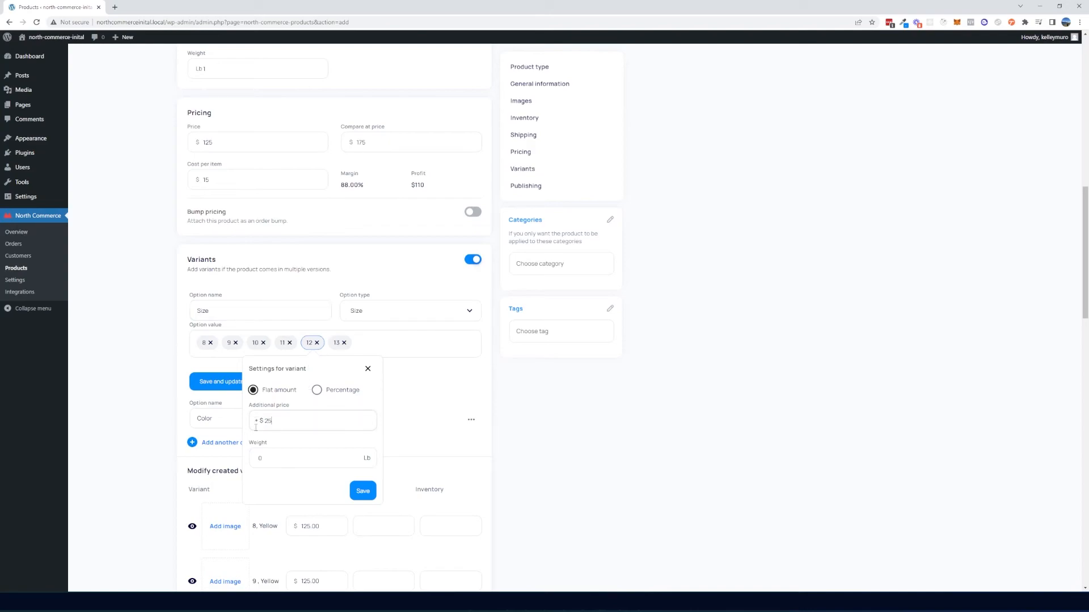
scroll(397, 412, down, 2)
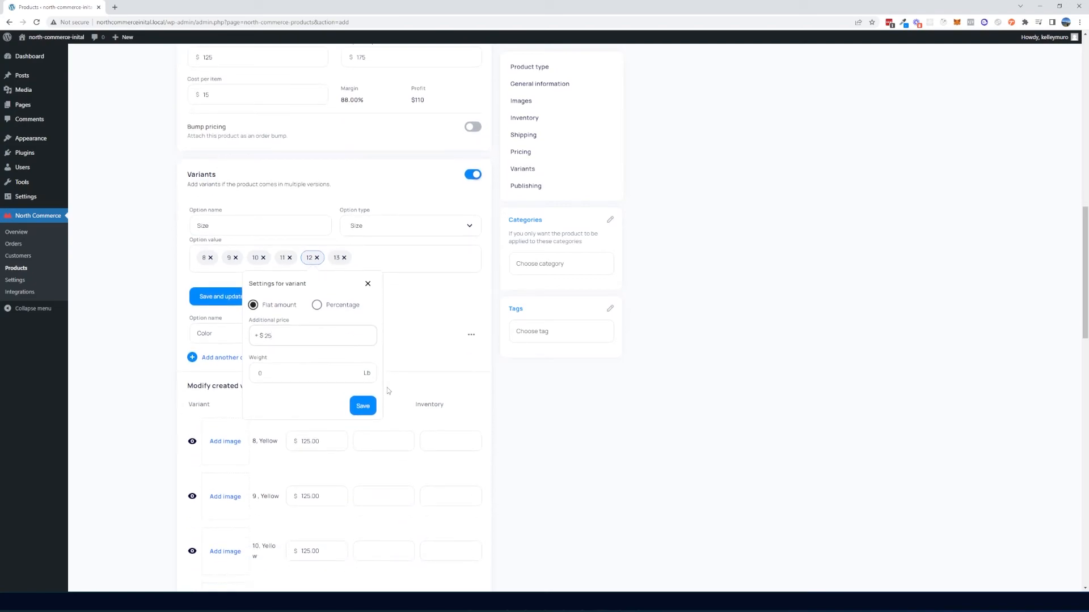
click(363, 406)
click(242, 304)
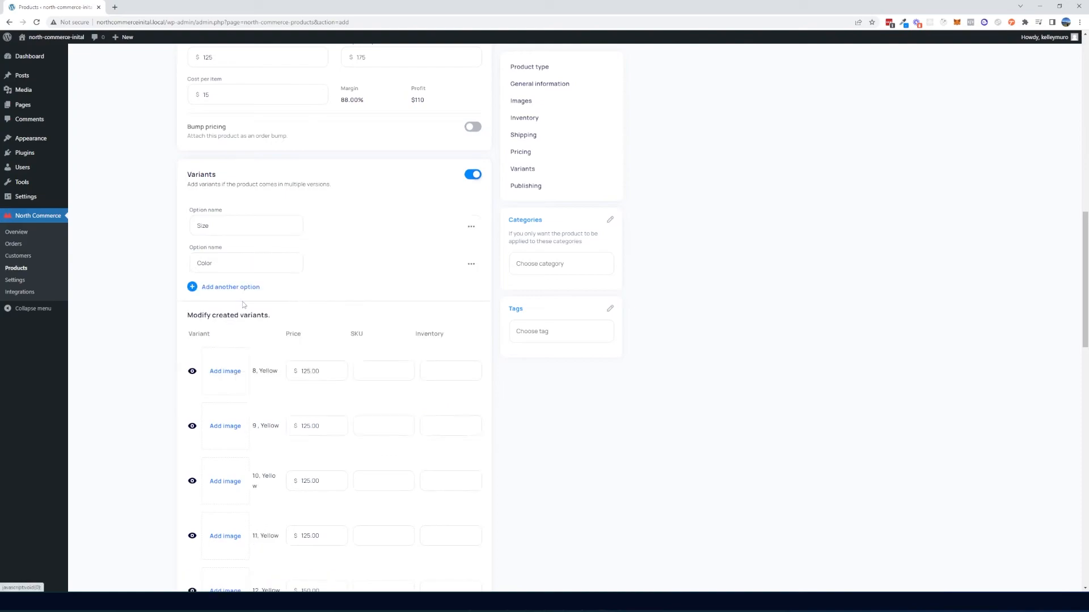
Check the prices of the size 12 variants across the colors in the list of created variants.
scroll(339, 361, down, 2)
scroll(339, 362, down, 5)
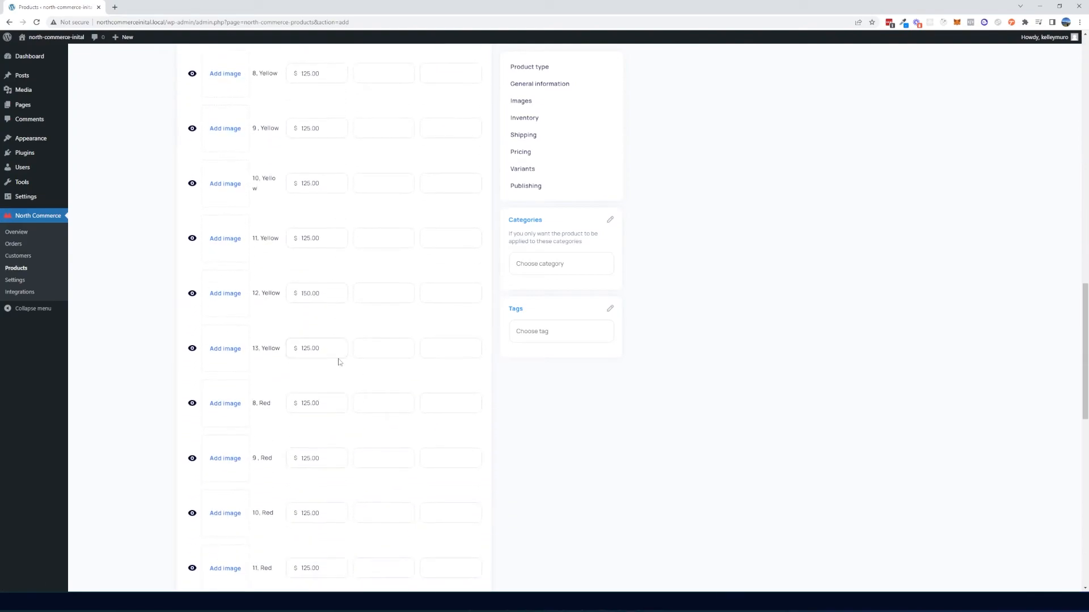
scroll(339, 360, down, 4)
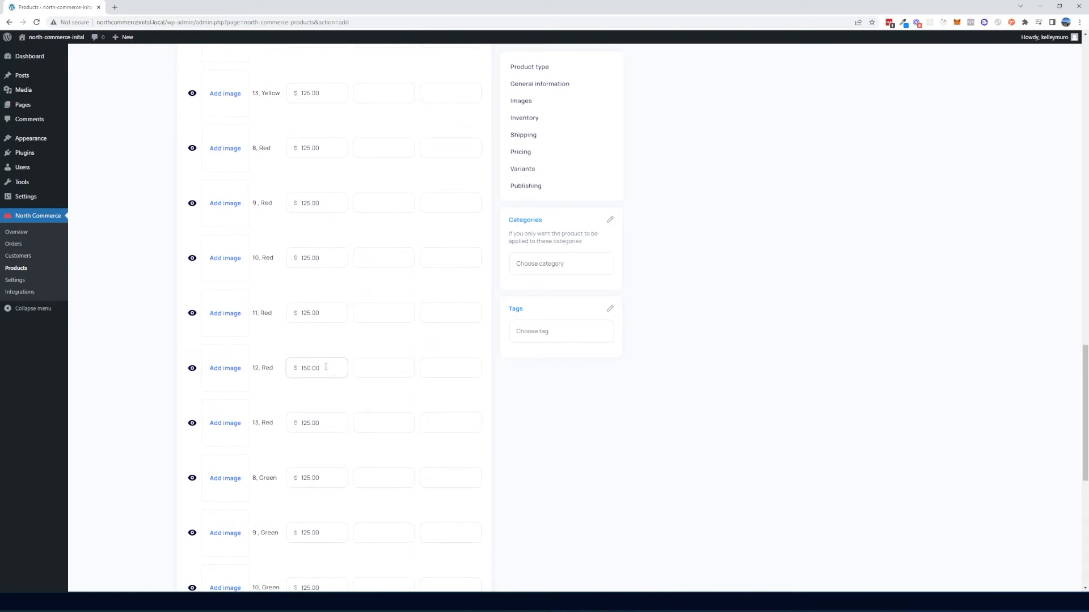
drag(326, 367, 299, 368)
scroll(309, 368, up, 3)
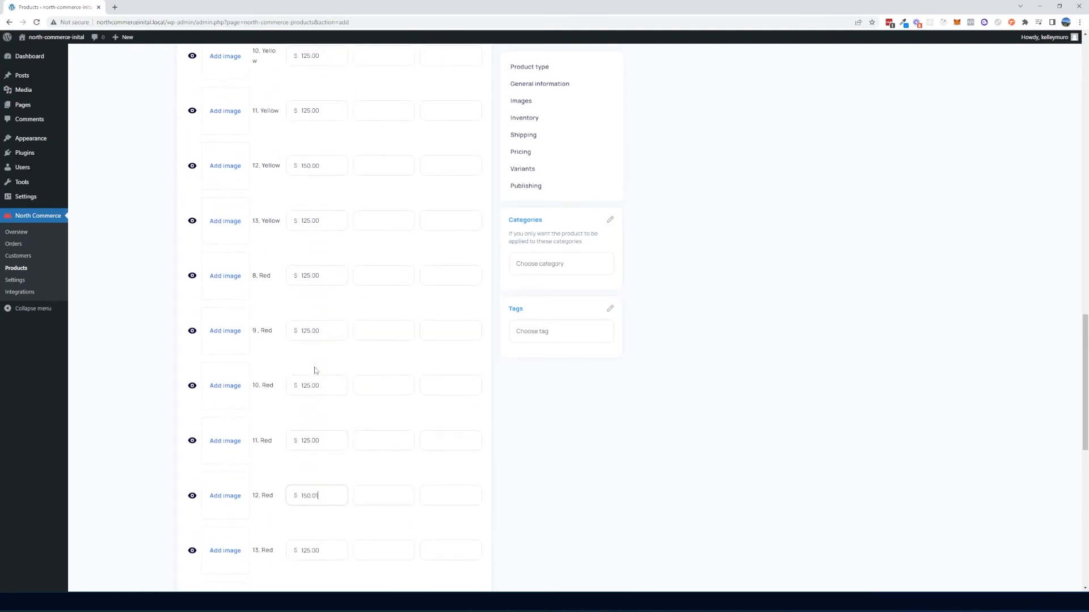
double_click(311, 165)
scroll(341, 360, down, 7)
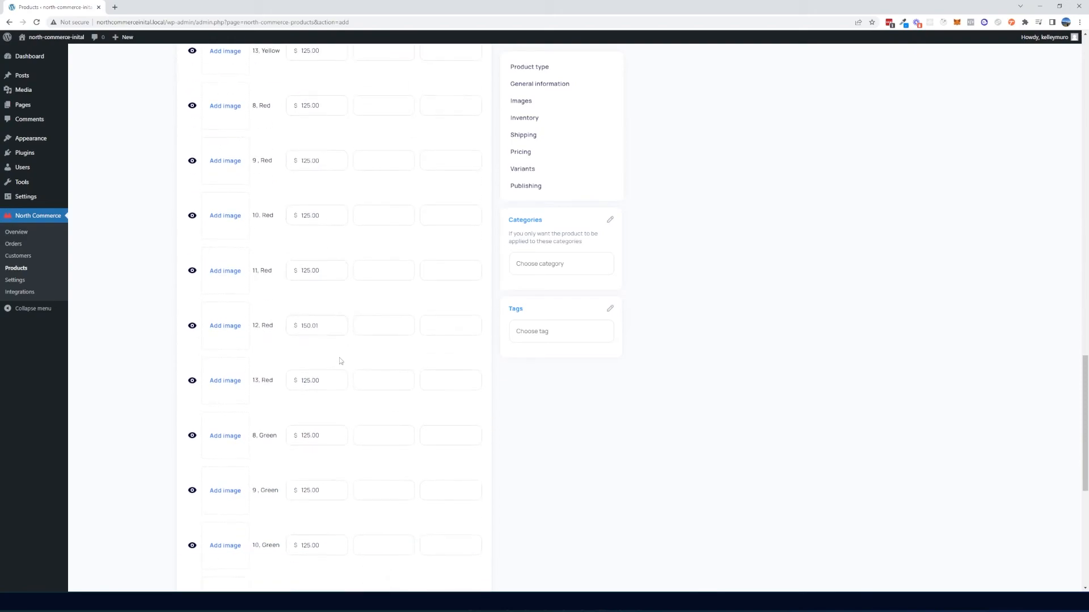
double_click(313, 443)
scroll(338, 450, up, 10)
scroll(337, 441, up, 5)
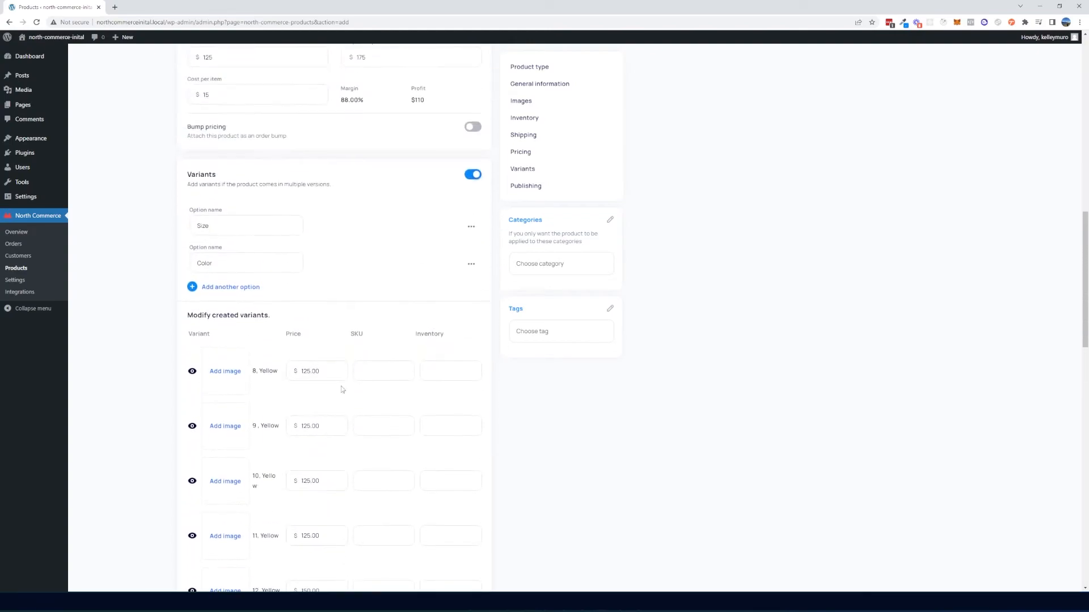
Add a flat additional price of $5 to the Green value of the Color option and save to update the variants.
click(448, 233)
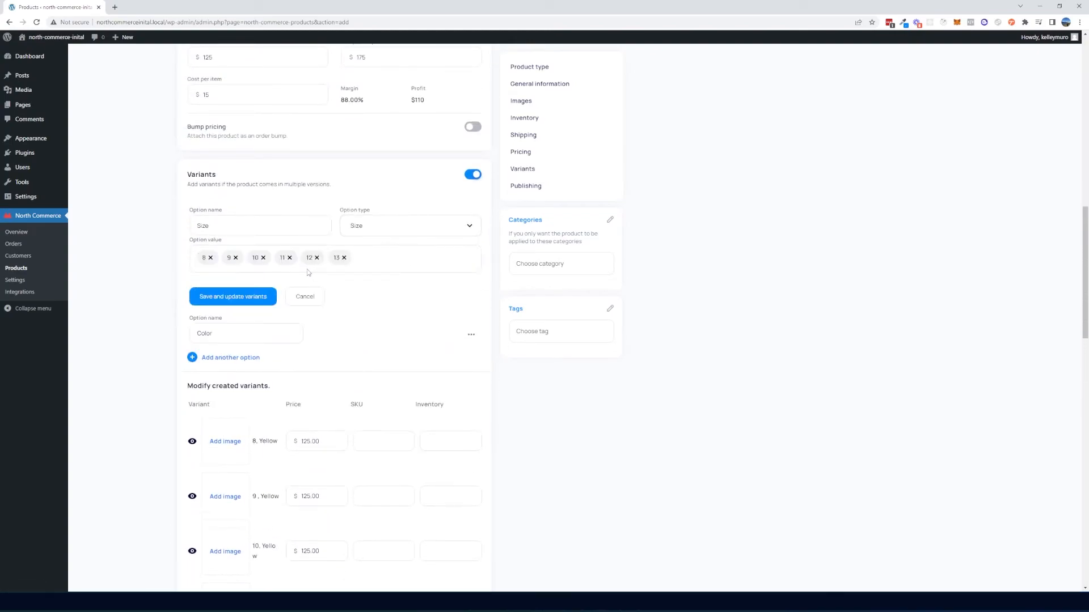
click(267, 301)
click(451, 265)
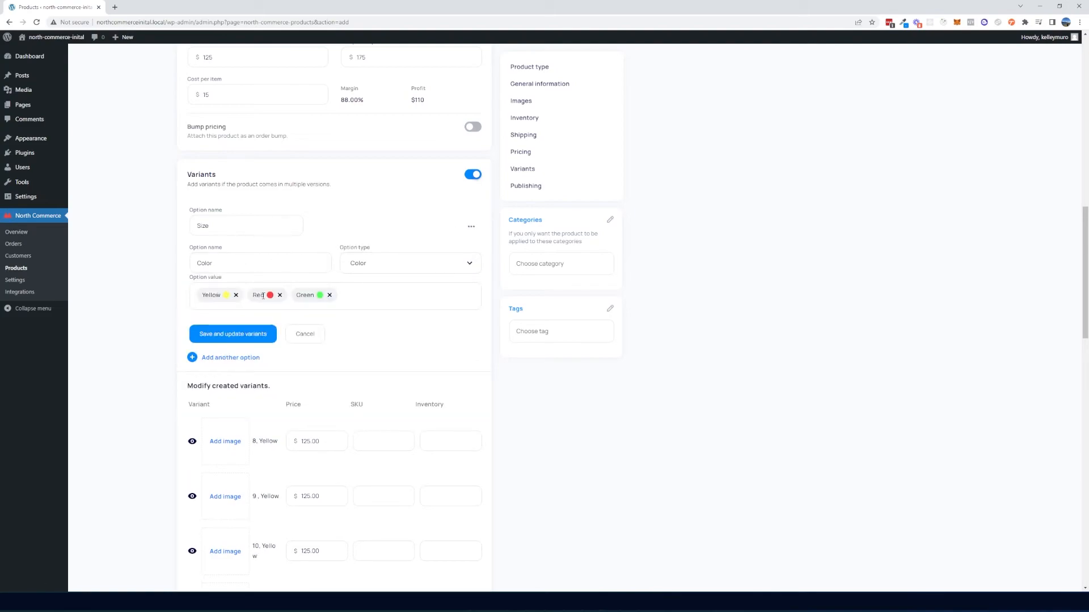
click(300, 296)
double_click(276, 373)
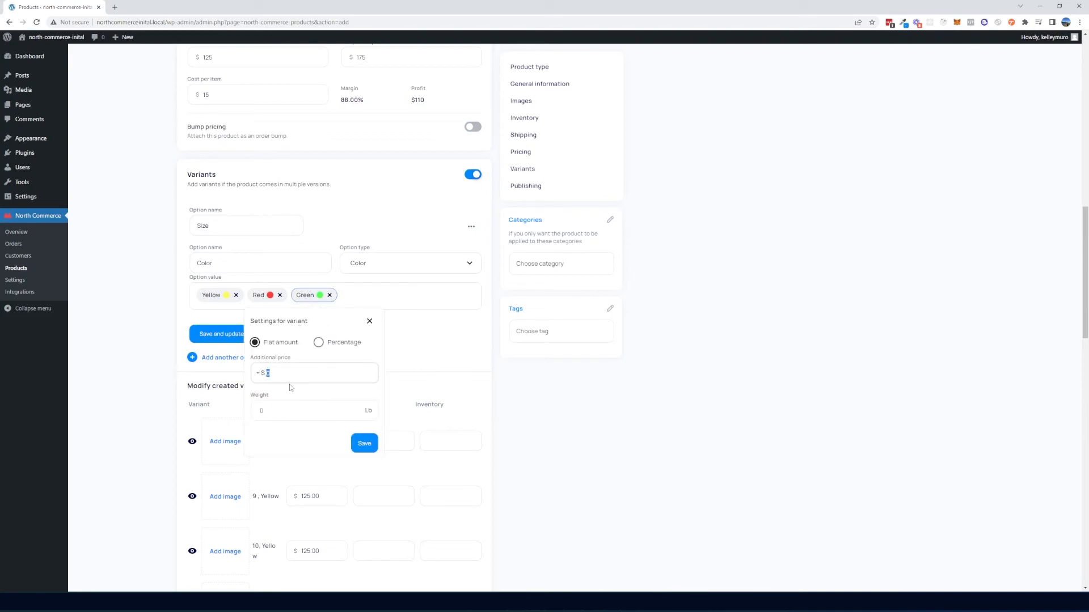
click(364, 443)
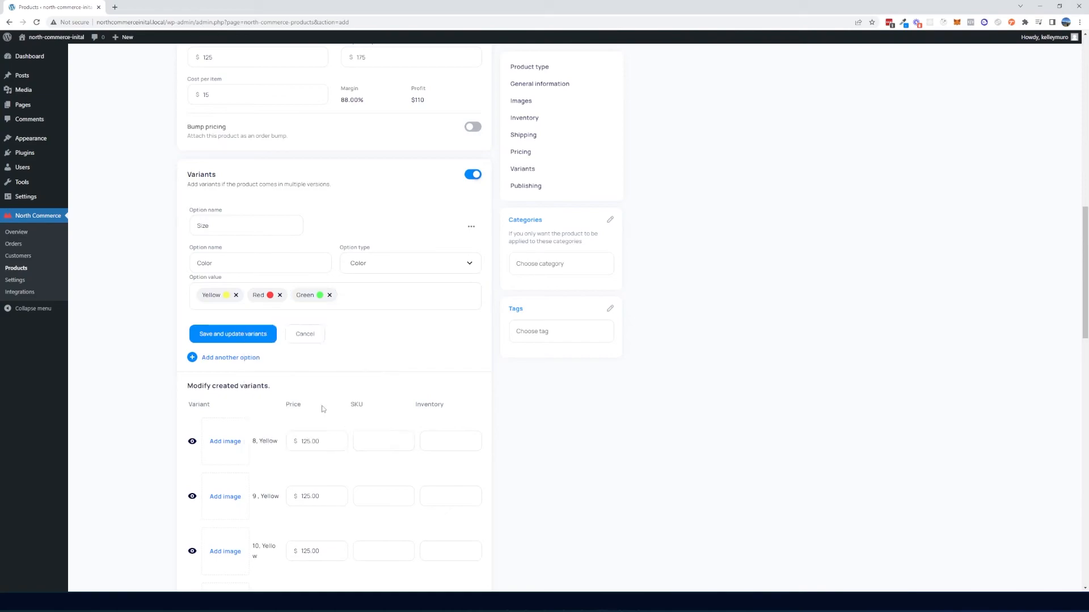
click(248, 334)
Check the prices of the Green variants, particularly size 12, in the list of created variants.
scroll(340, 420, down, 3)
scroll(348, 427, down, 6)
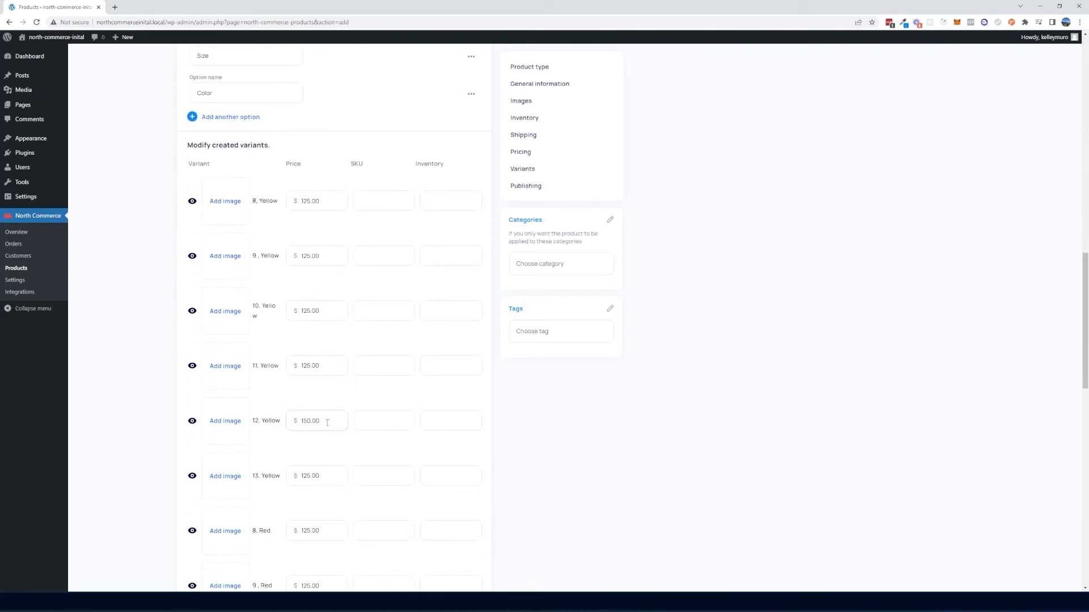
scroll(284, 422, down, 5)
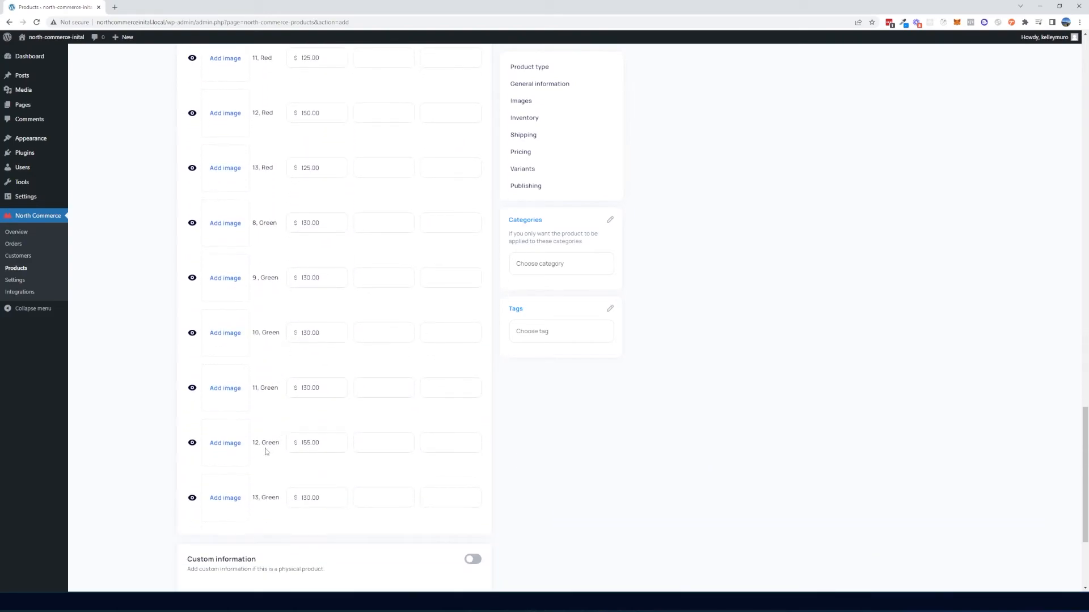
drag(320, 443, 300, 447)
Manually set the price of the size 8 Green variant to $130.
click(318, 224)
drag(318, 224, 294, 226)
click(324, 225)
double_click(309, 223)
click(317, 224)
drag(323, 224, 294, 223)
scroll(341, 266, up, 3)
text(130.01)
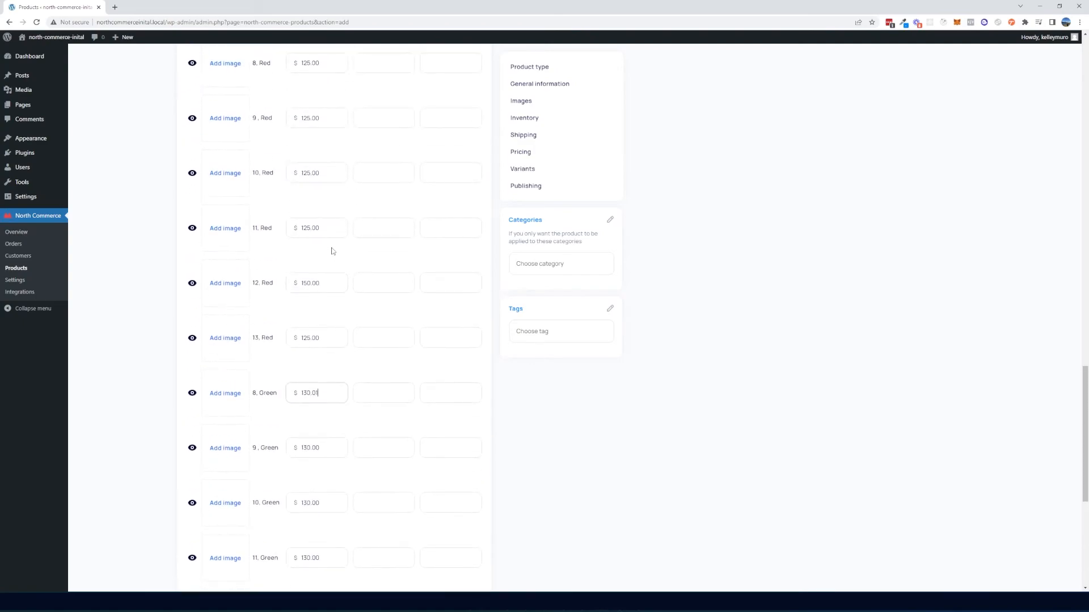
key(BackSpace)
key(BackSpace)
key(BackSpace)
Override the price of the size 9 Red variant with $55.
scroll(323, 386, down, 1)
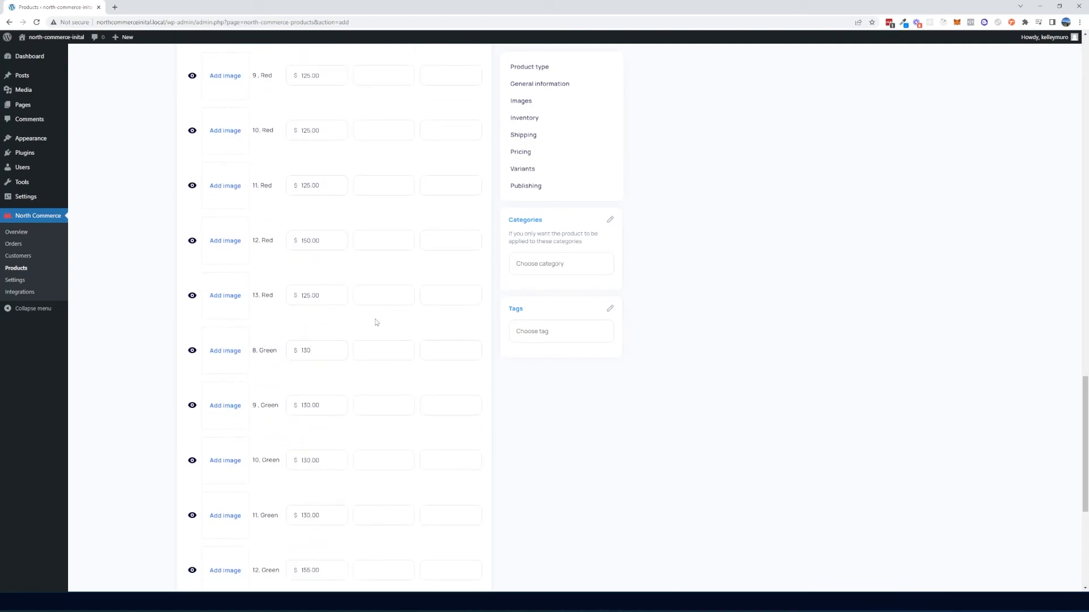
scroll(341, 259, up, 2)
drag(328, 202, 271, 202)
text(55)
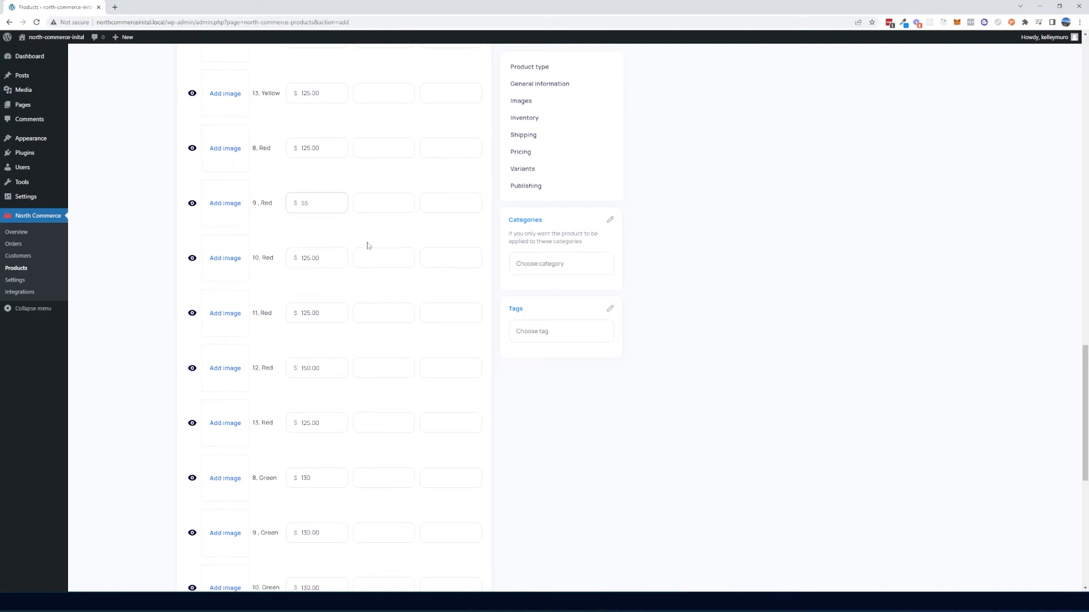
Set the inventory to 10 for every size and color variant.
scroll(365, 244, up, 2)
scroll(573, 454, up, 8)
scroll(384, 369, down, 2)
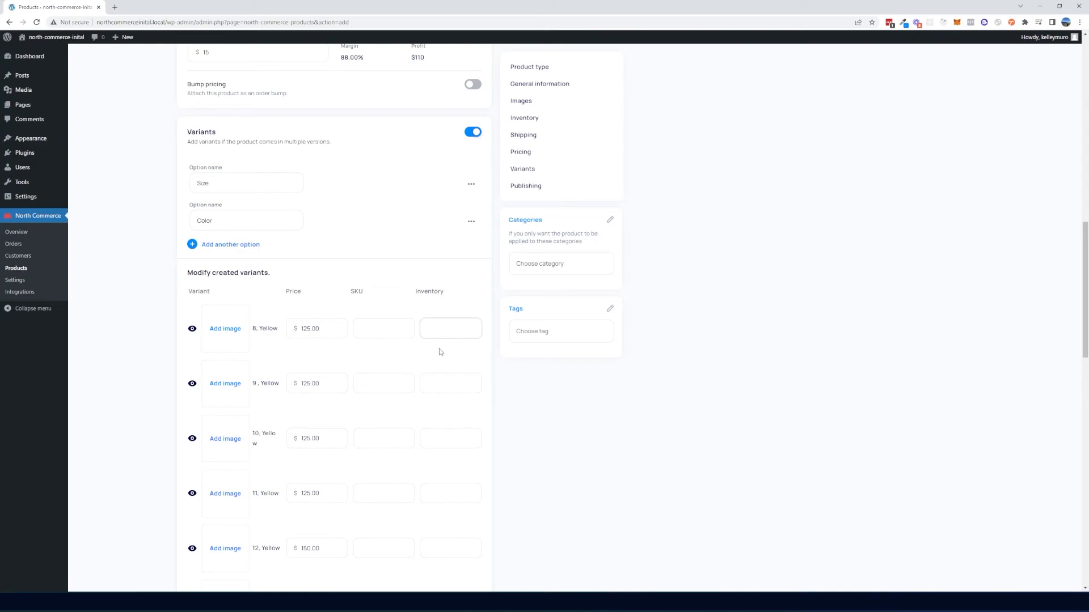
text(10)
click(452, 381)
text(10)
click(452, 439)
text(10)
scroll(457, 451, down, 2)
click(451, 366)
text(10)
click(450, 420)
text(10)
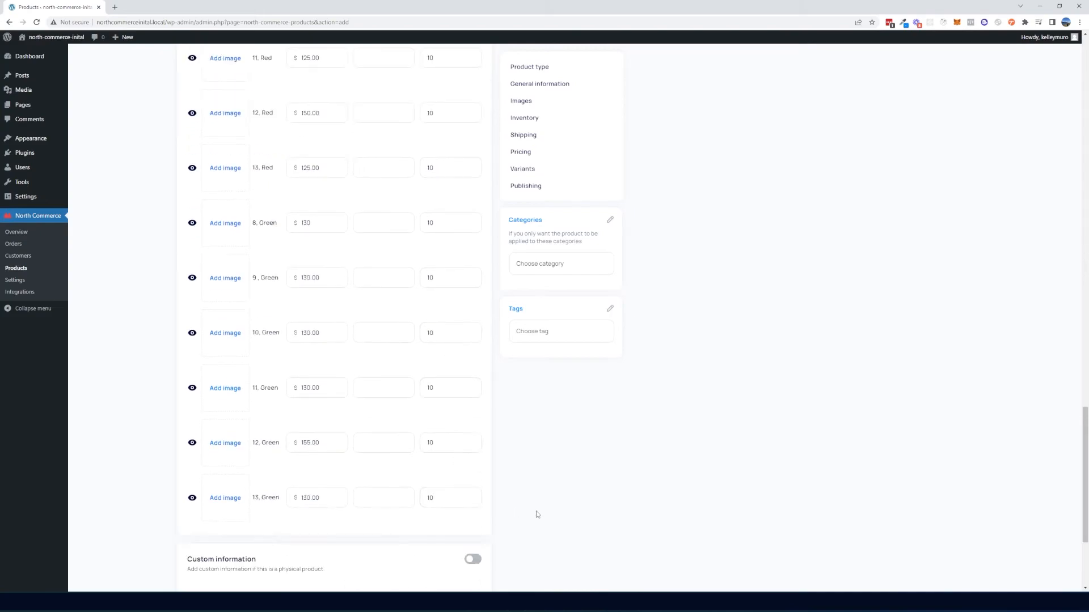
Assign the product to a new category named "Awesome Category".
scroll(548, 529, down, 3)
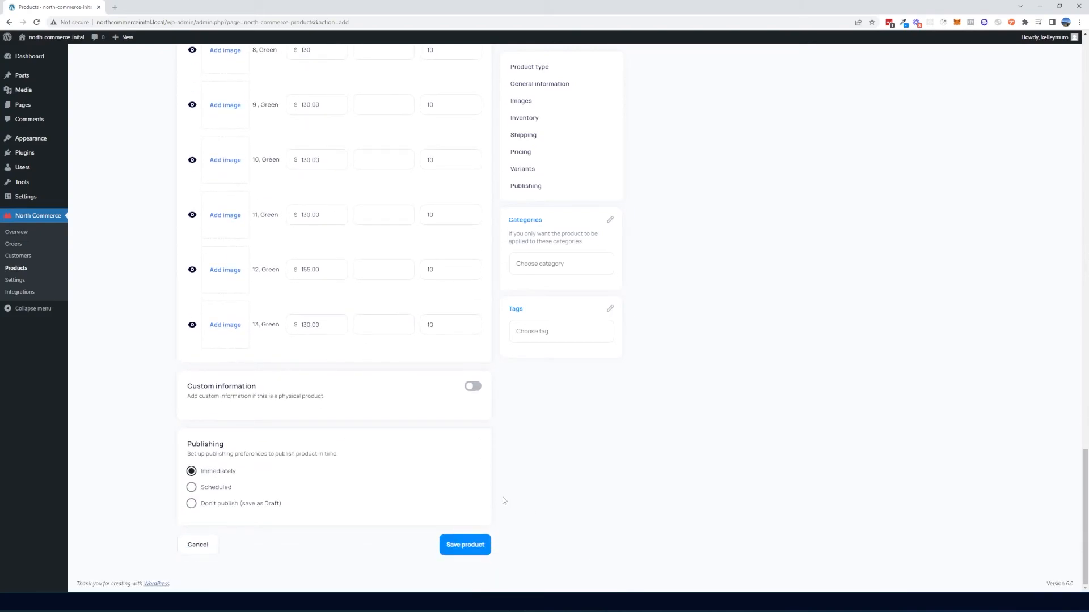
scroll(520, 502, up, 15)
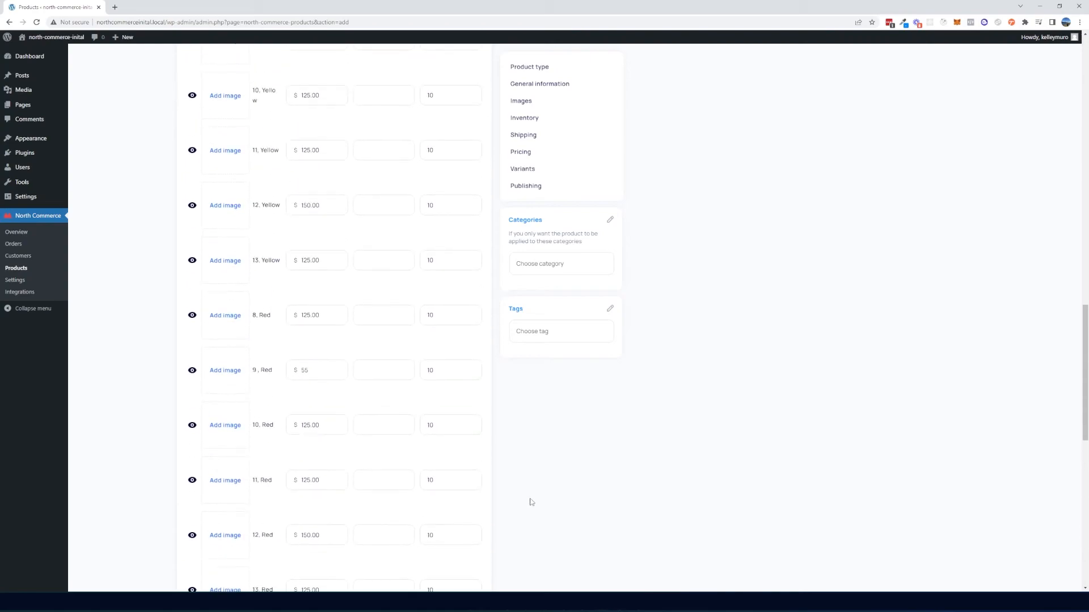
scroll(530, 503, up, 2)
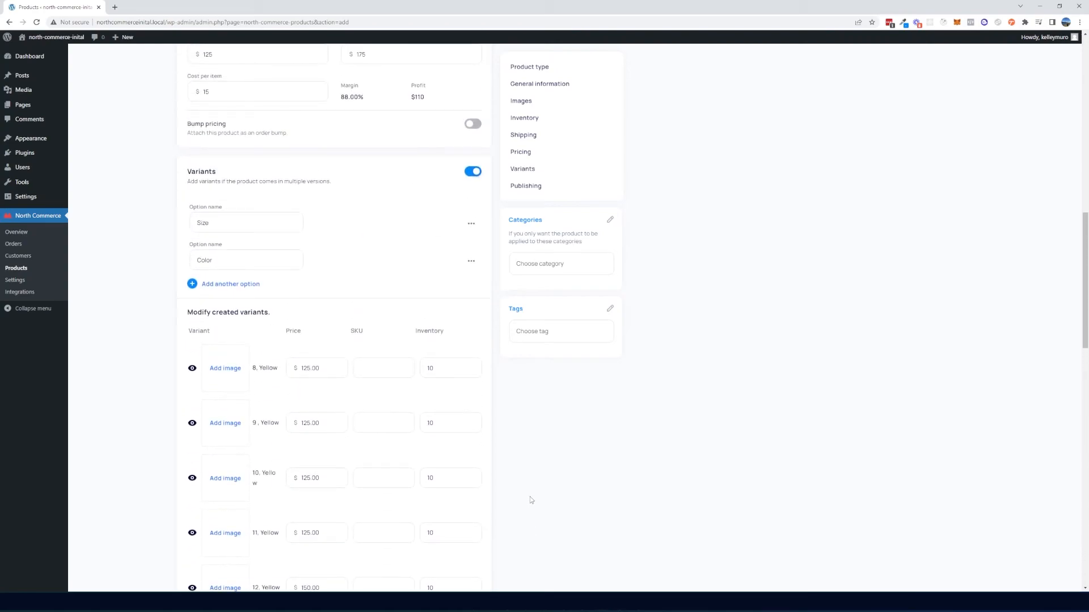
click(563, 263)
click(558, 331)
click(553, 264)
scroll(562, 333, up, 1)
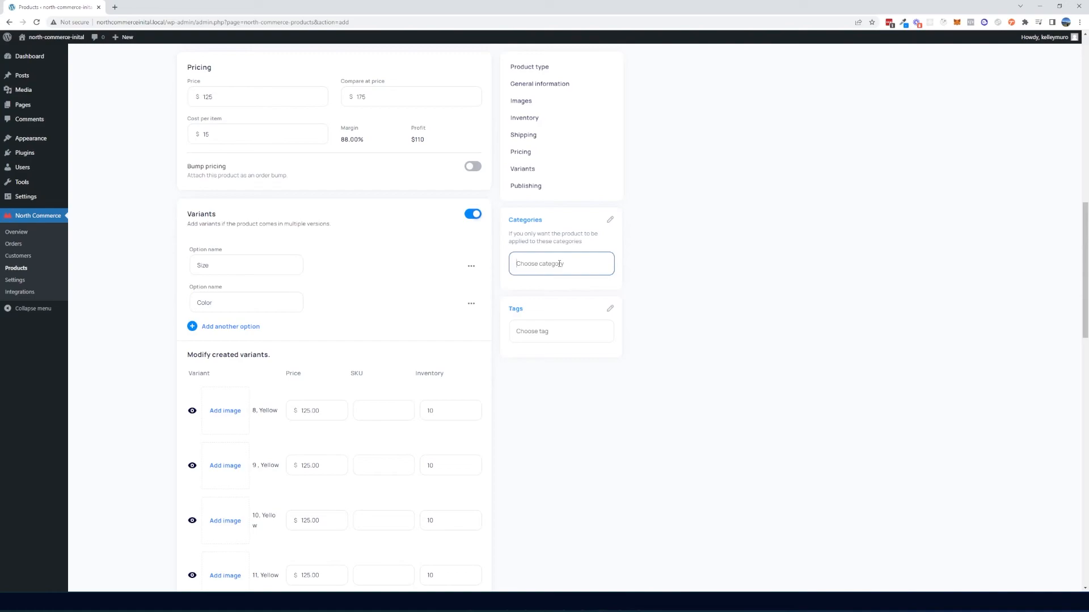
text(Aew)
text(esome Categor)
text(y)
key(Return)
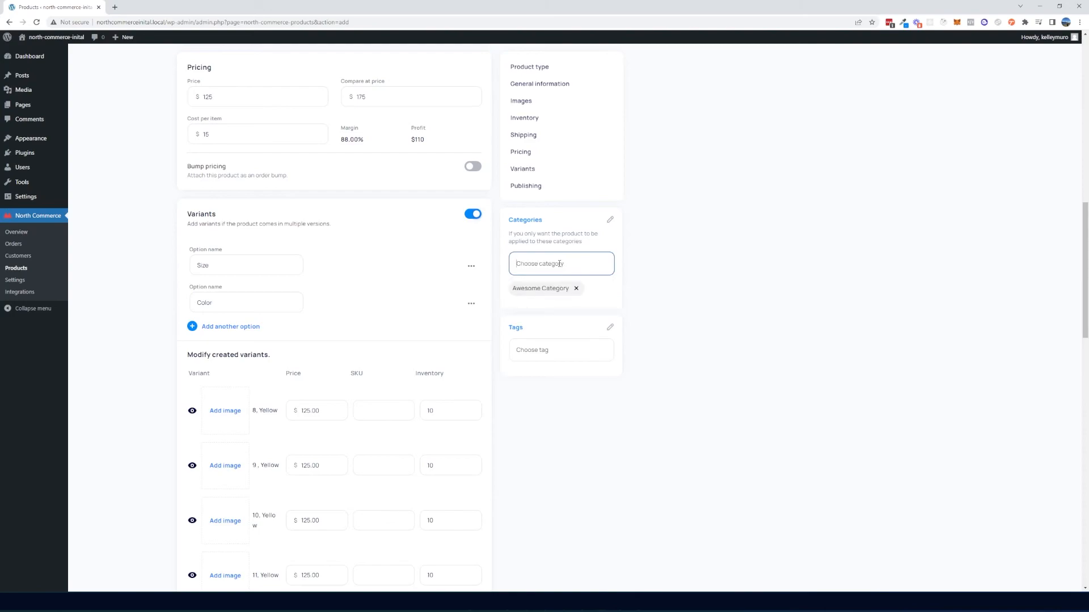
Add the tag "Awesome Shoes" to the product.
click(550, 352)
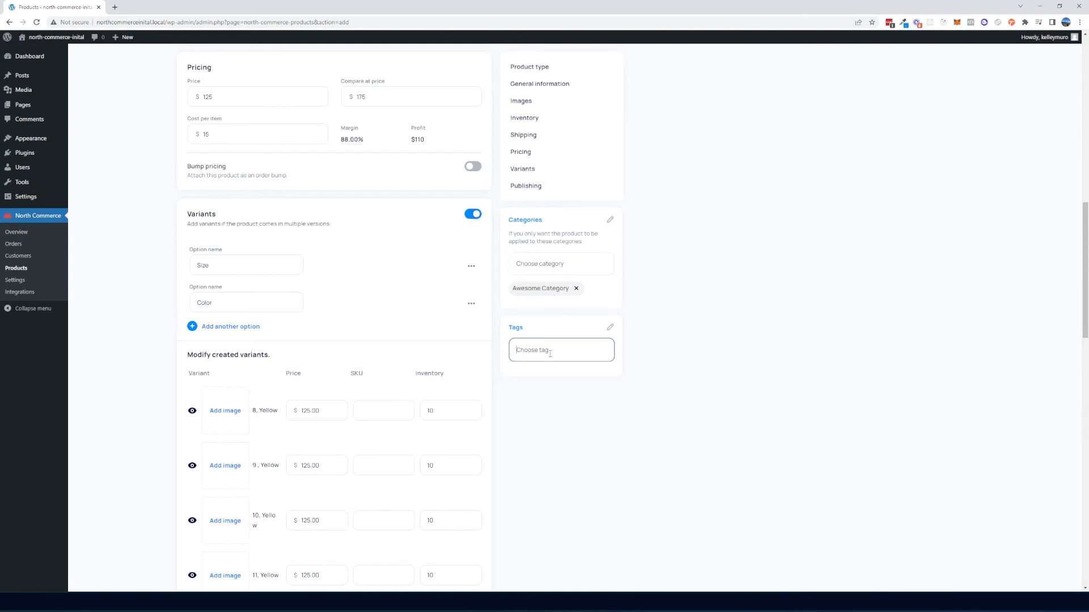
text(Awesome ss)
key(BackSpace)
key(BackSpace)
text(Shoes)
key(Return)
scroll(547, 322, up, 3)
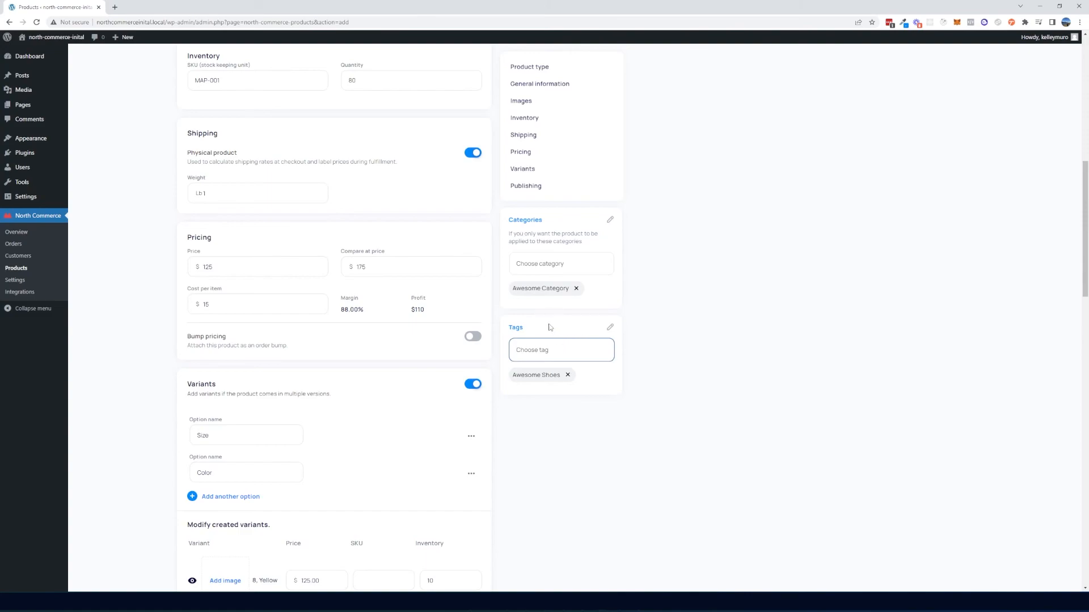
drag(513, 375, 564, 383)
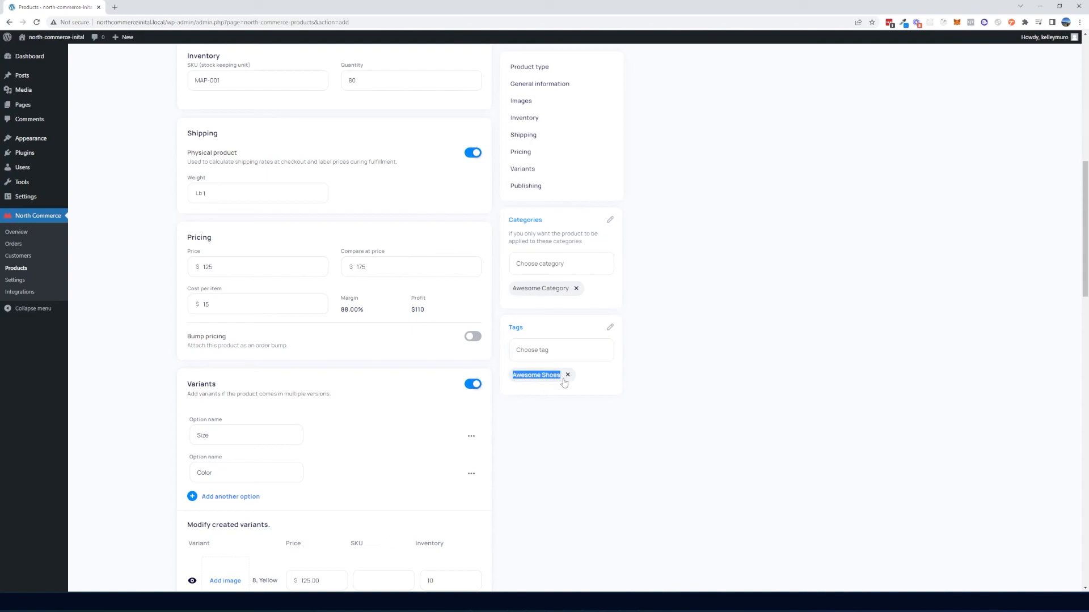
click(661, 399)
Enable the product's custom information and examine the available countries of origin and content types.
scroll(641, 370, down, 2)
scroll(645, 403, down, 6)
scroll(643, 400, down, 2)
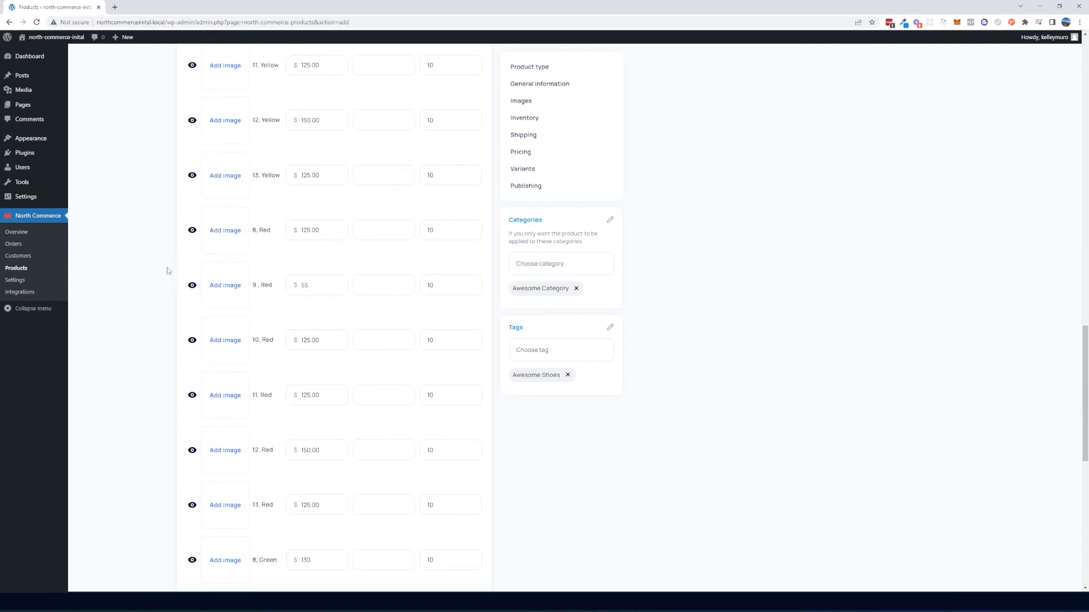
scroll(241, 365, down, 8)
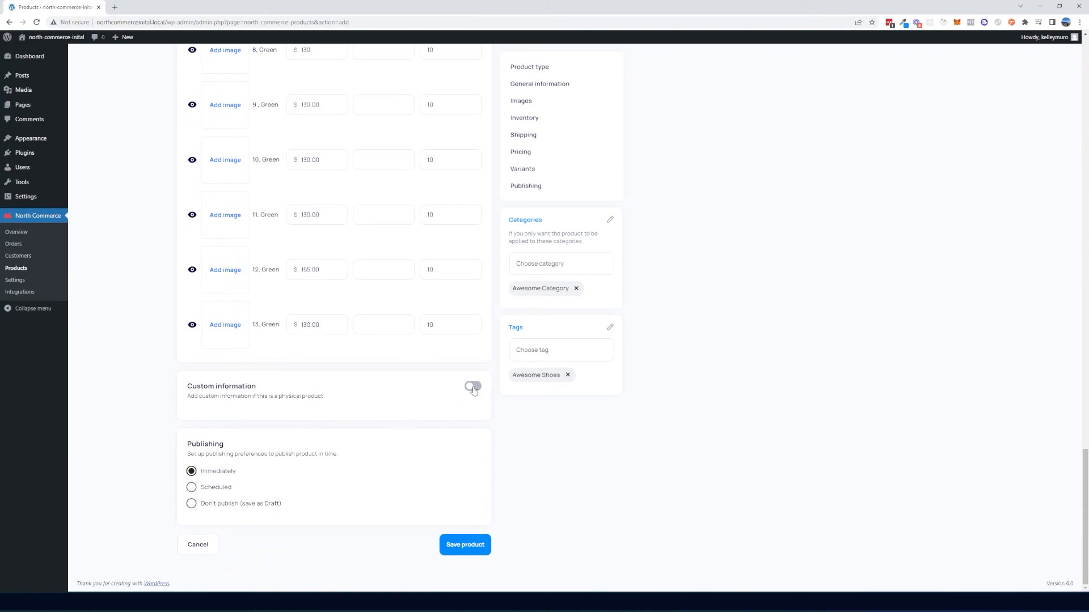
click(473, 388)
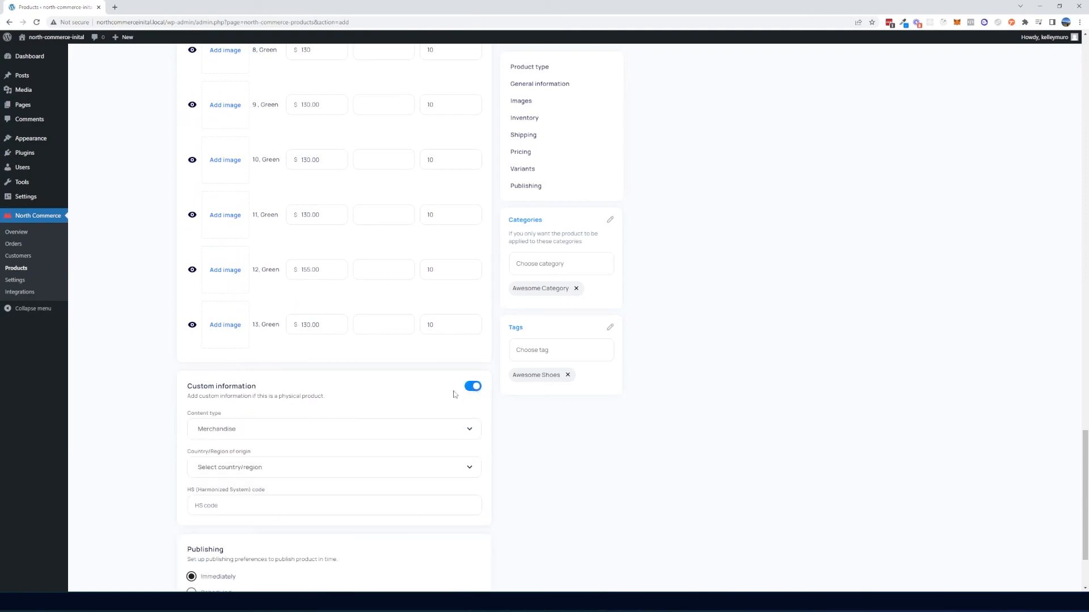
click(256, 471)
scroll(262, 456, down, 2)
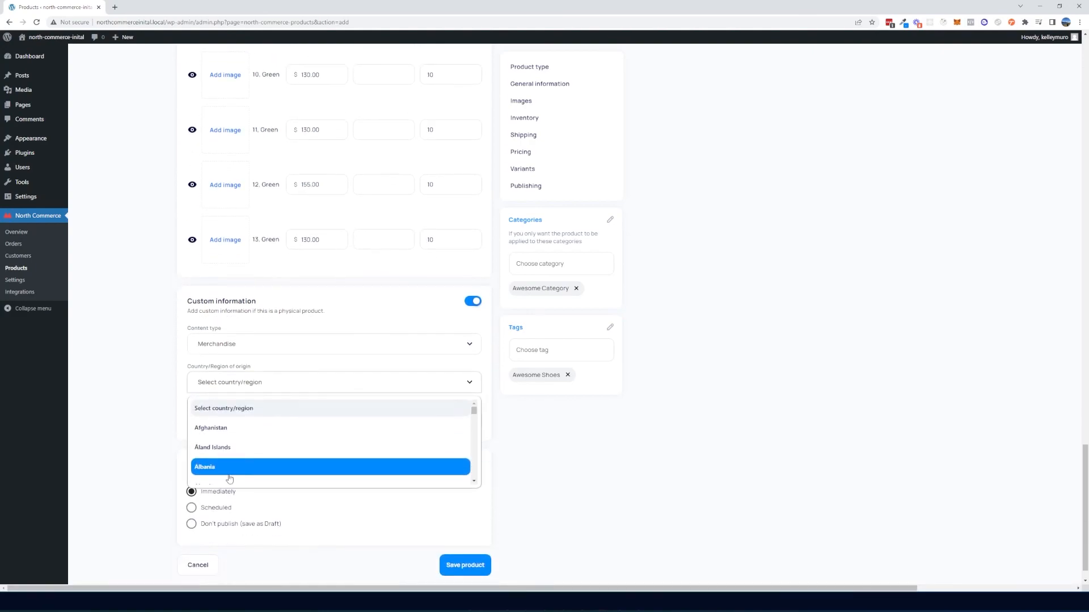
scroll(263, 450, down, 1)
scroll(262, 420, up, 1)
click(246, 348)
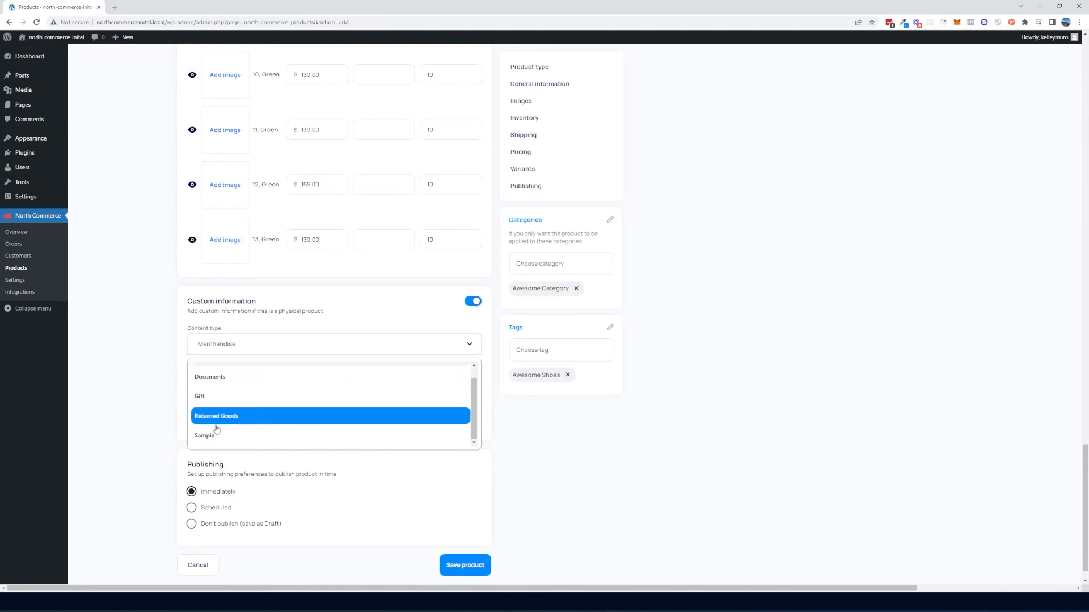
click(140, 427)
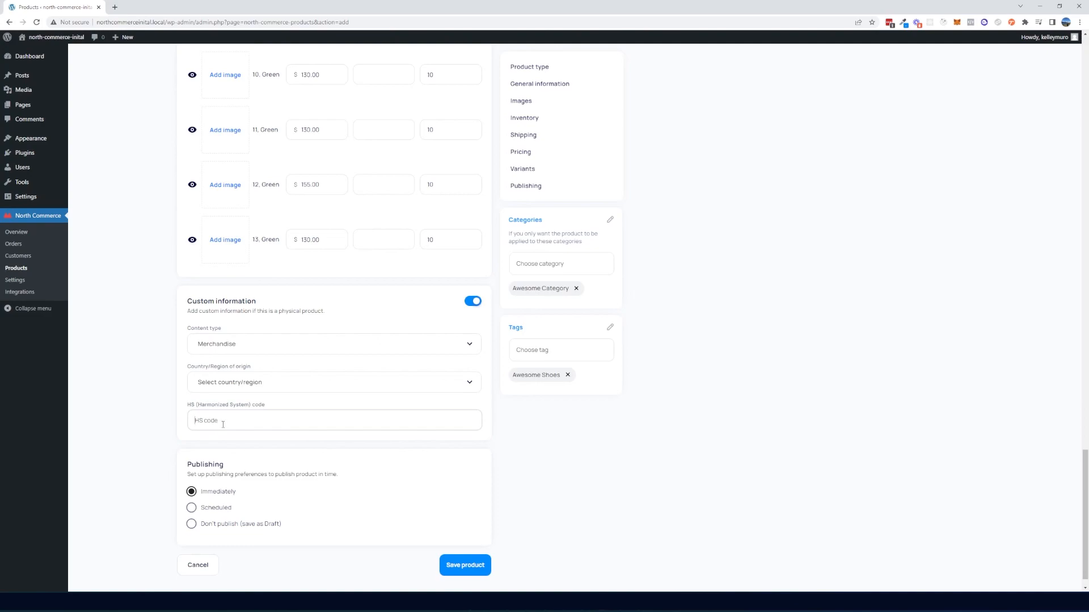
Look through the Scheduled and draft publishing options, set publishing back to Immediately, and save the product.
click(192, 508)
scroll(261, 513, down, 2)
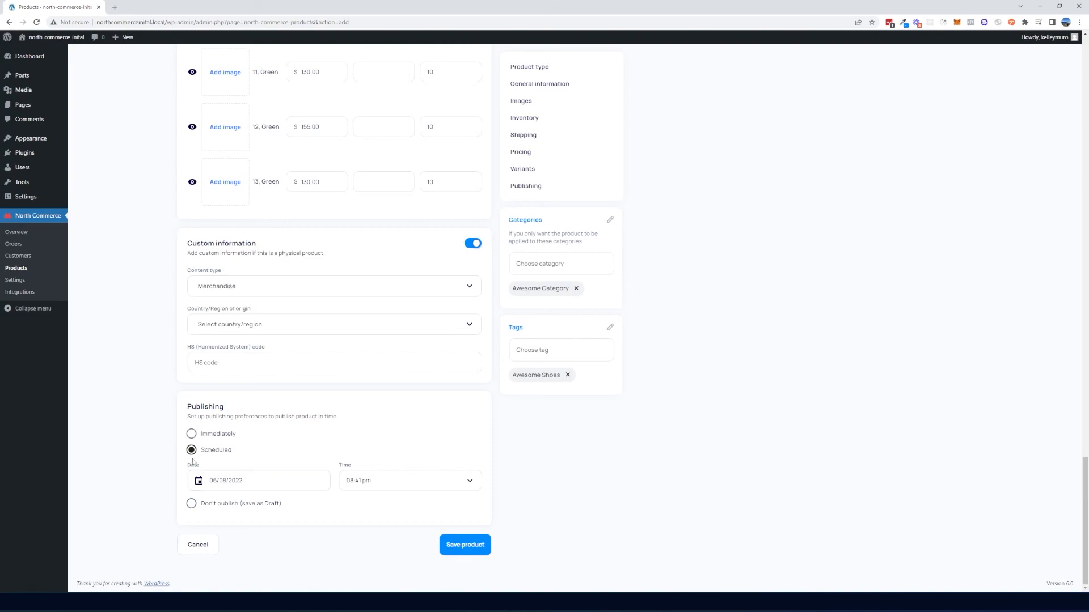
click(193, 503)
click(192, 472)
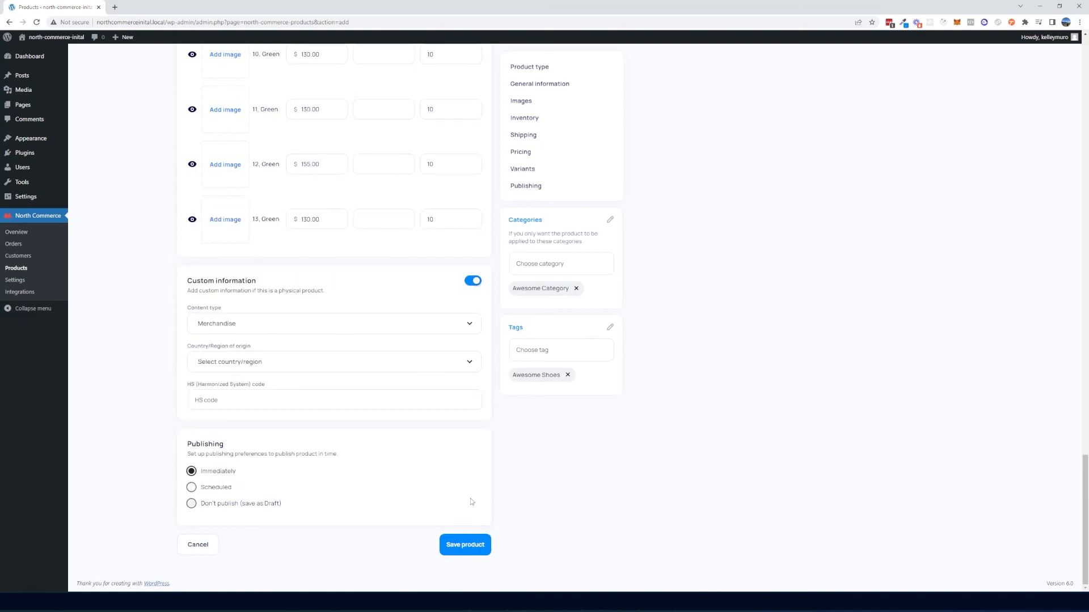
click(470, 549)
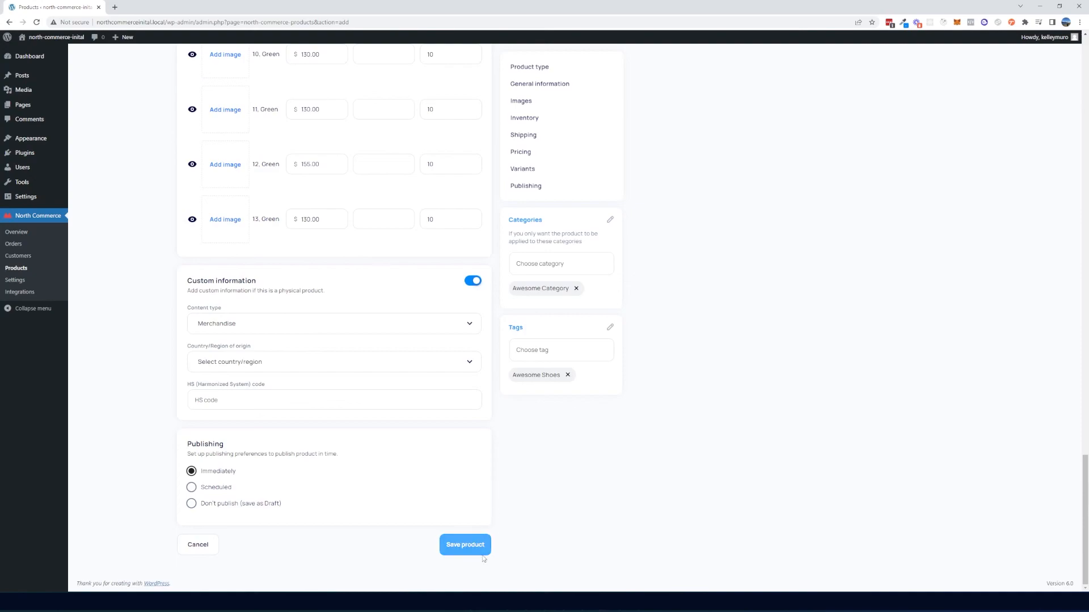